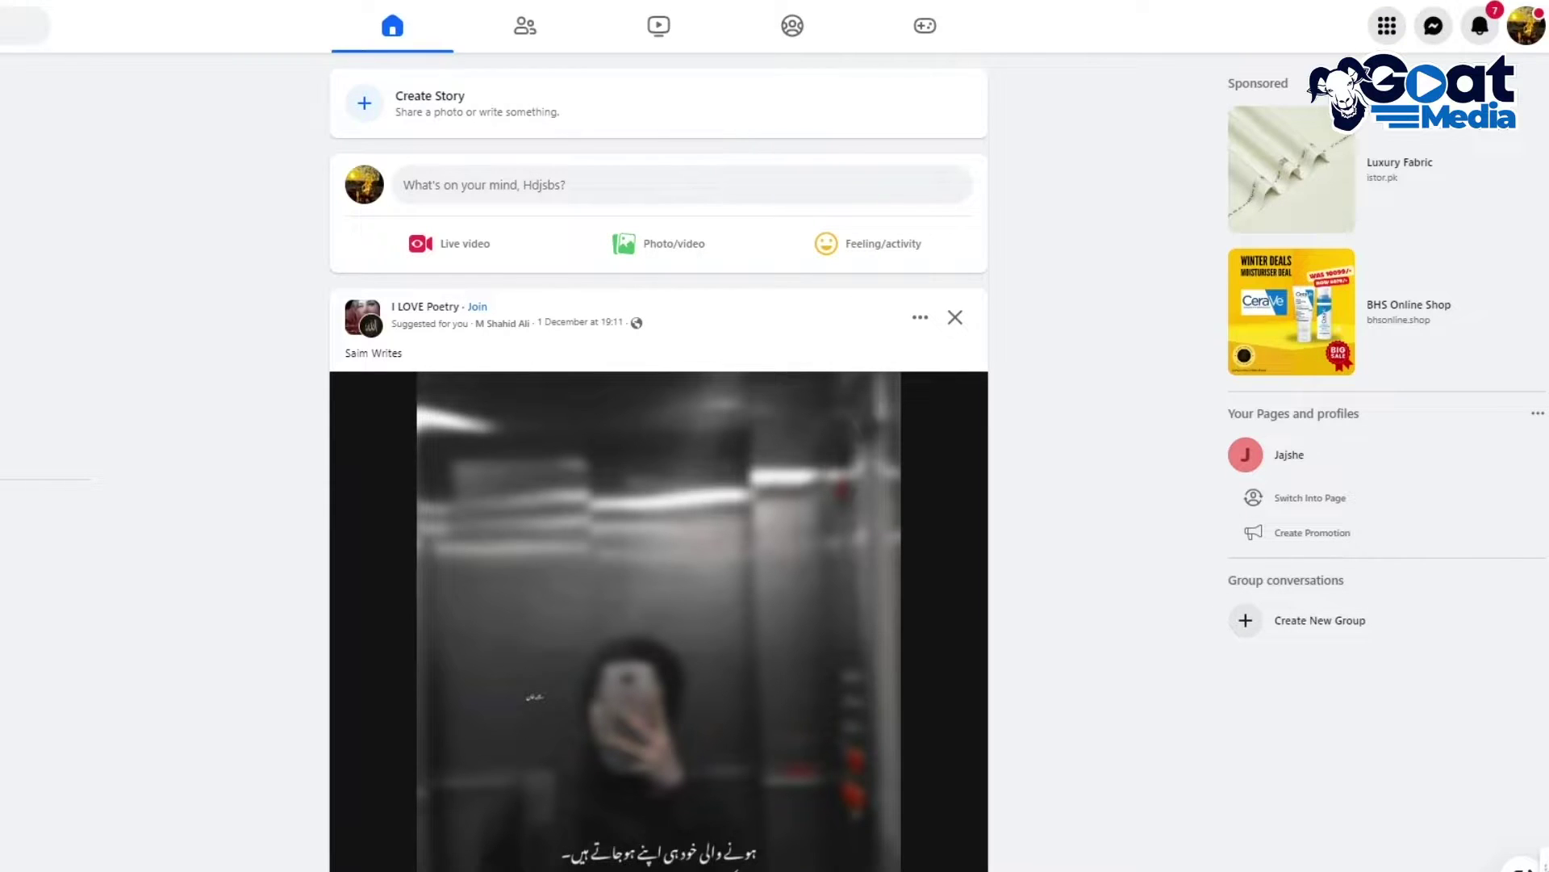
Step: From the account menu, switch to the business Page and dismiss the switch notice and notification prompt
{"action": "left_click", "coordinate": [1520, 40]}
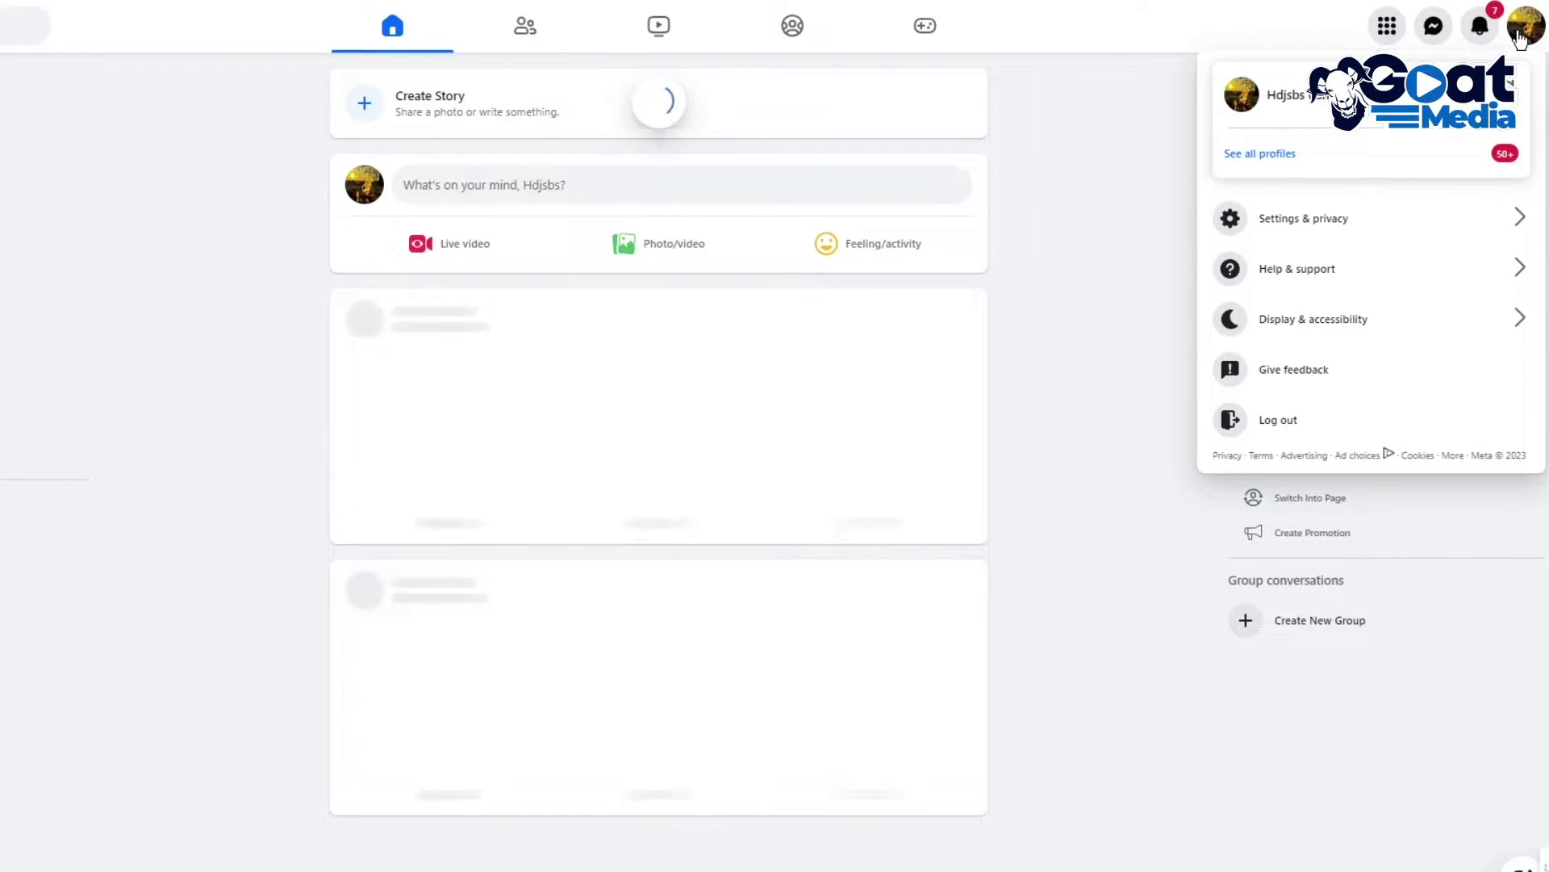
{"action": "left_click", "coordinate": [1196, 410]}
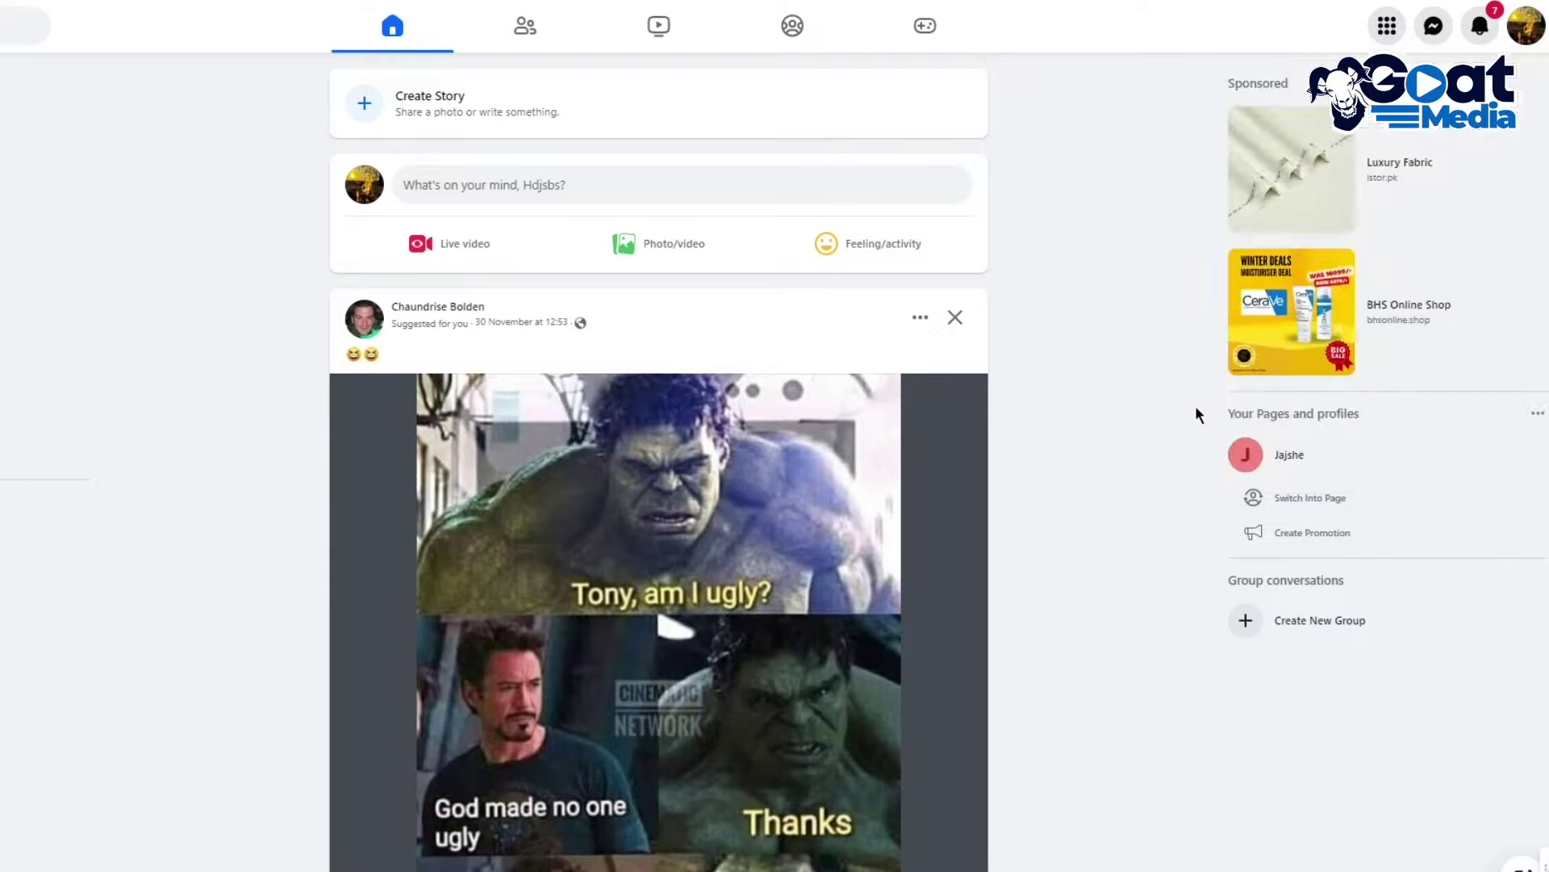
{"action": "scroll", "coordinate": [1196, 412], "scroll_direction": "down", "scroll_amount": 2}
{"action": "scroll", "coordinate": [1194, 405], "scroll_direction": "up", "scroll_amount": 2}
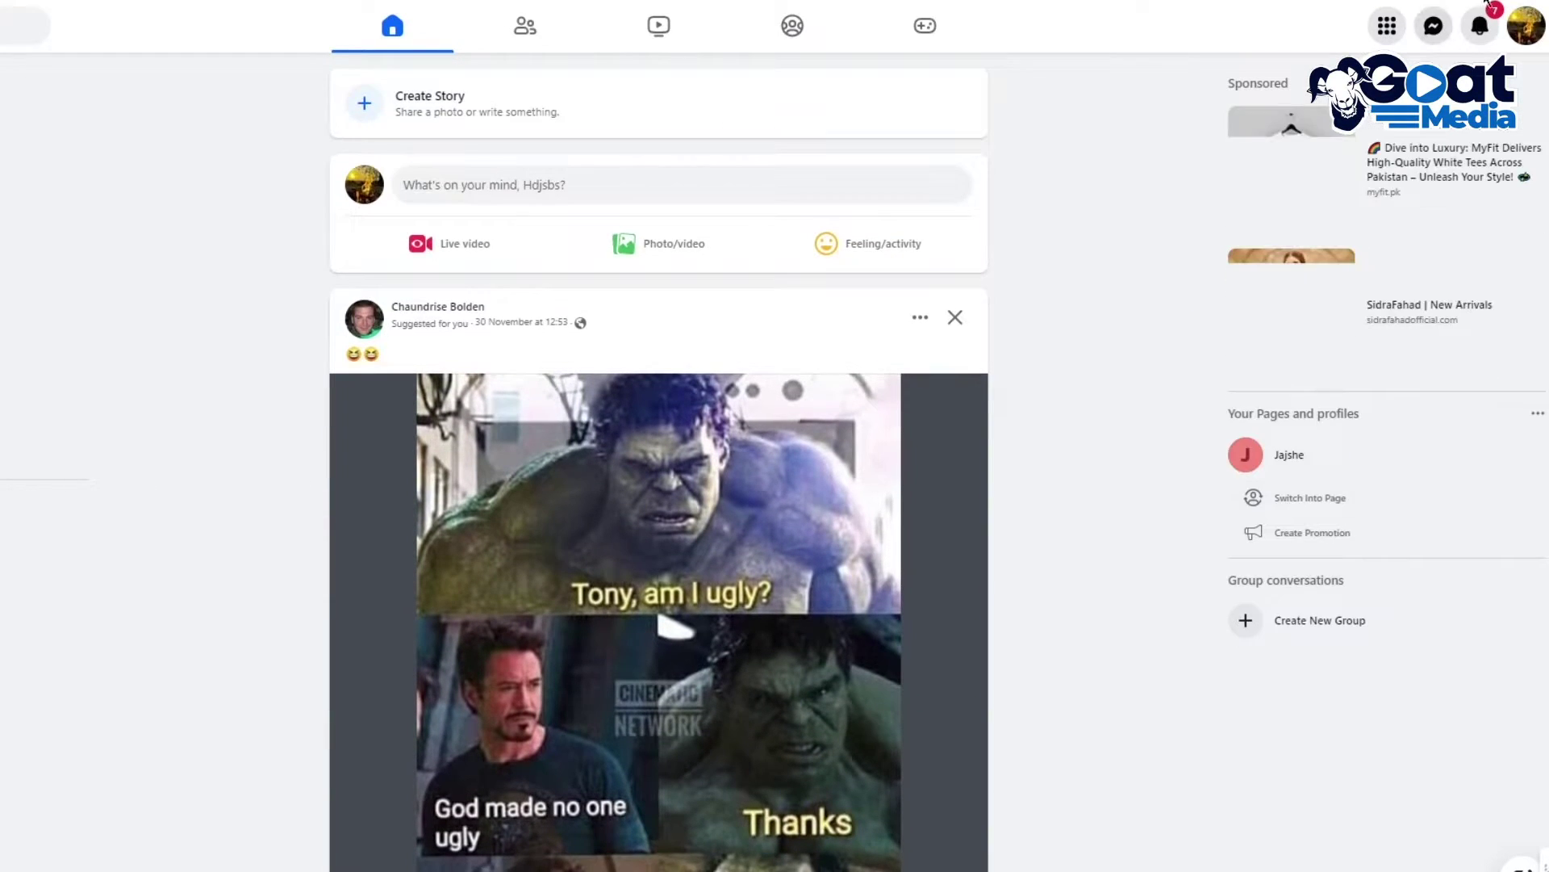
{"action": "left_click", "coordinate": [1531, 34]}
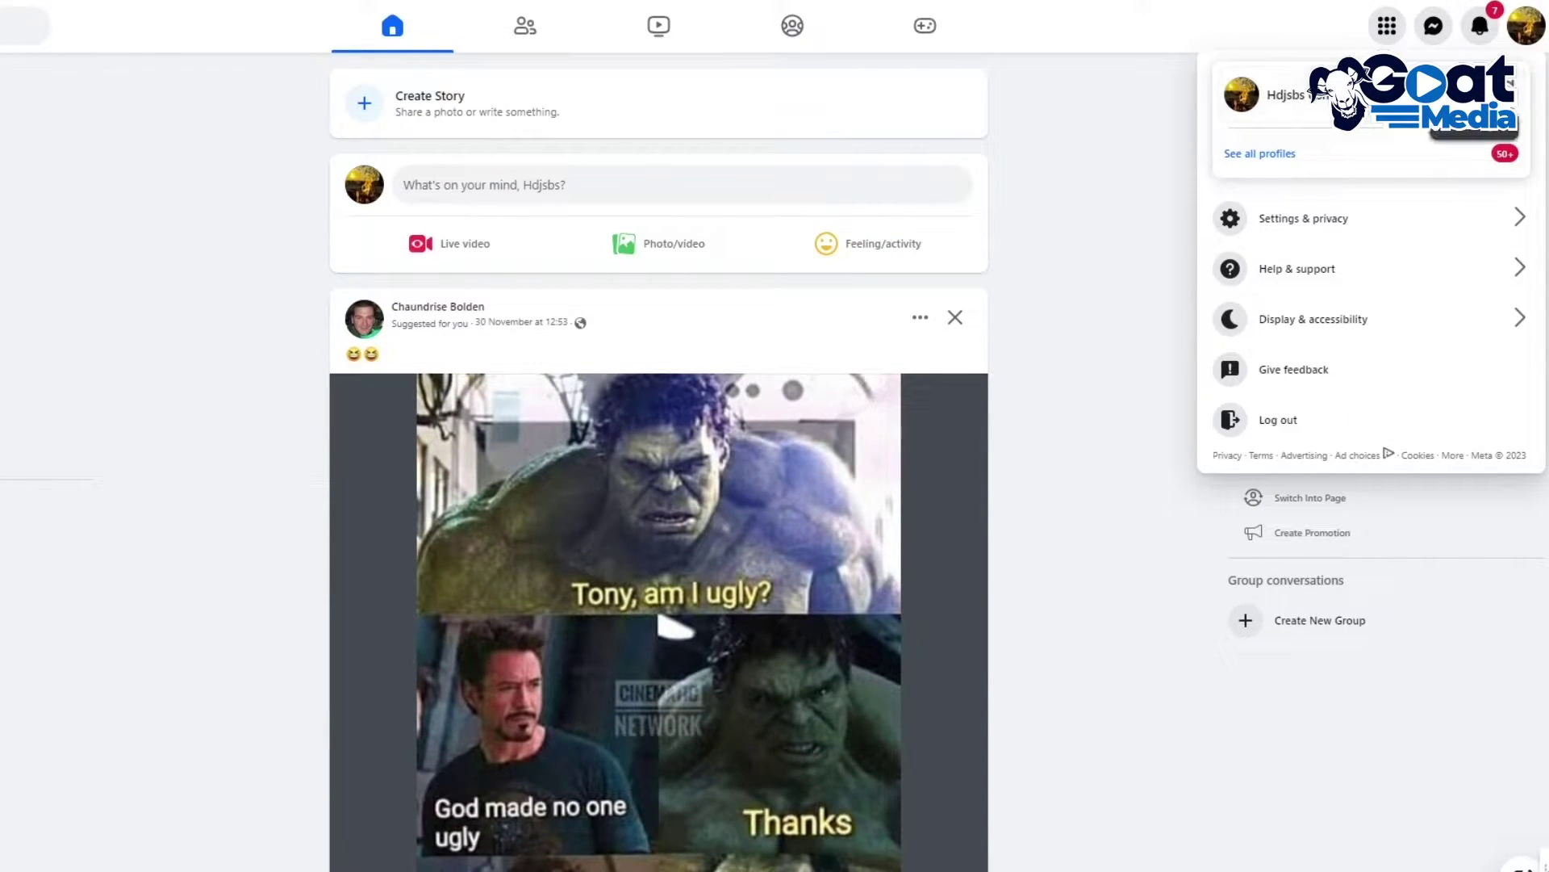
{"action": "key", "text": "Escape"}
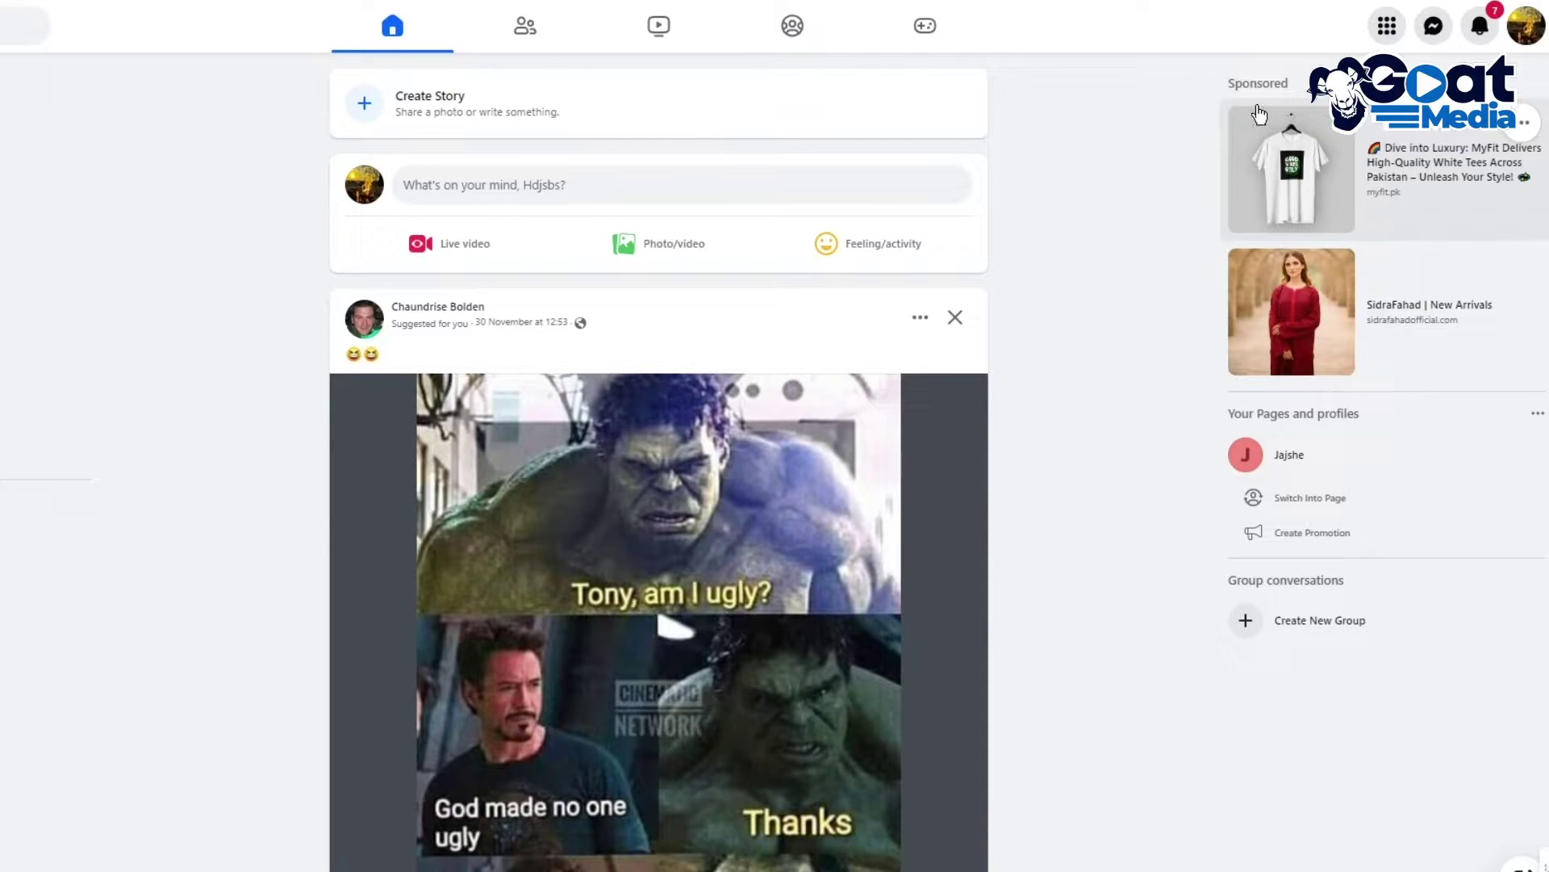
{"action": "left_click", "coordinate": [1371, 497]}
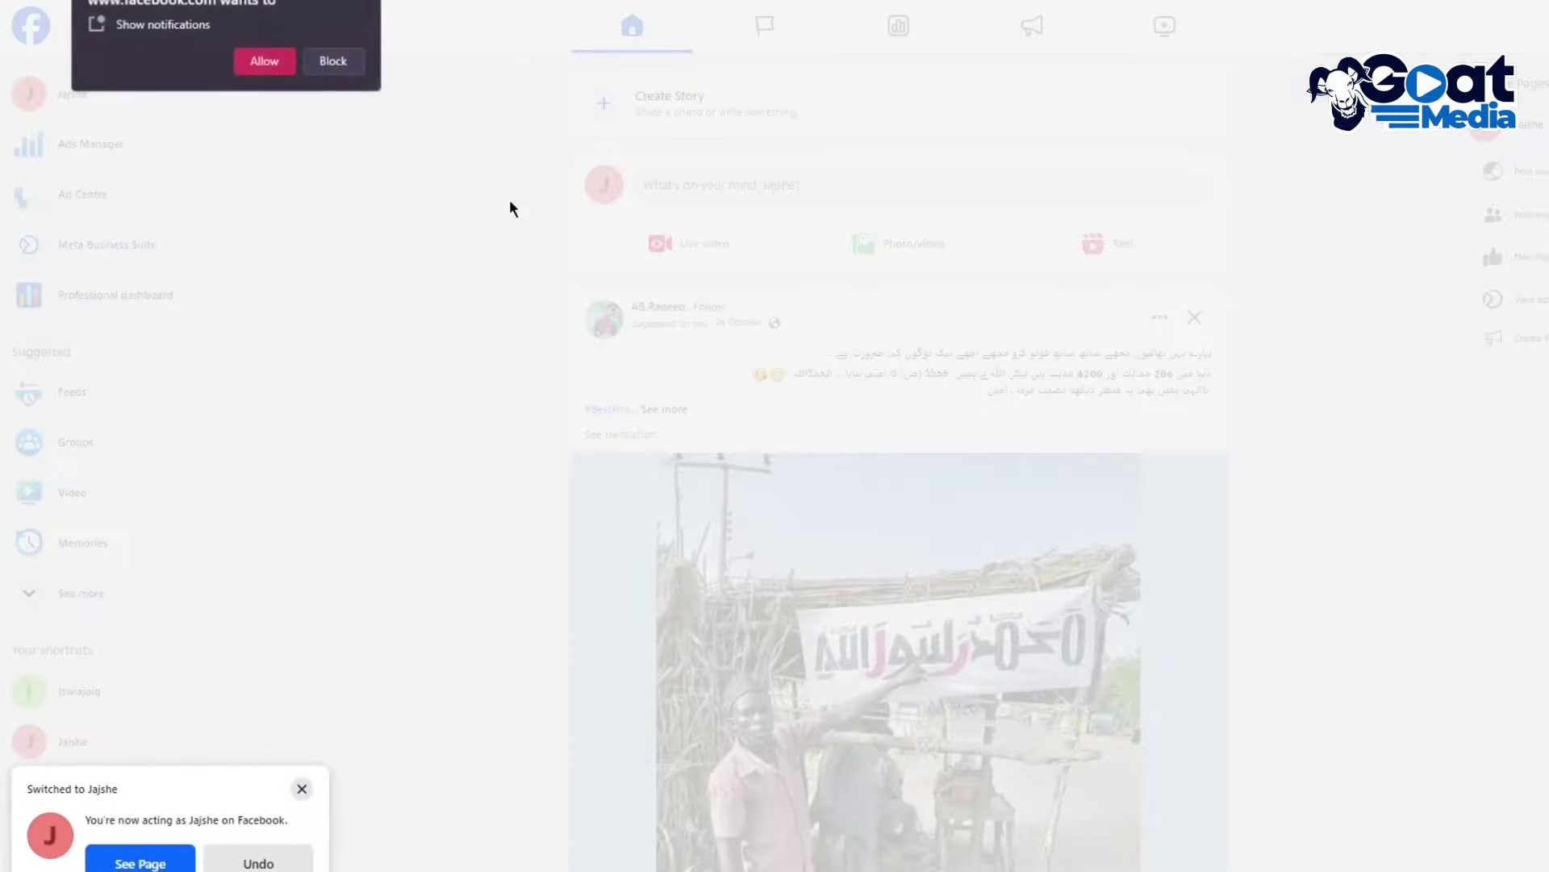
{"action": "left_click", "coordinate": [298, 790]}
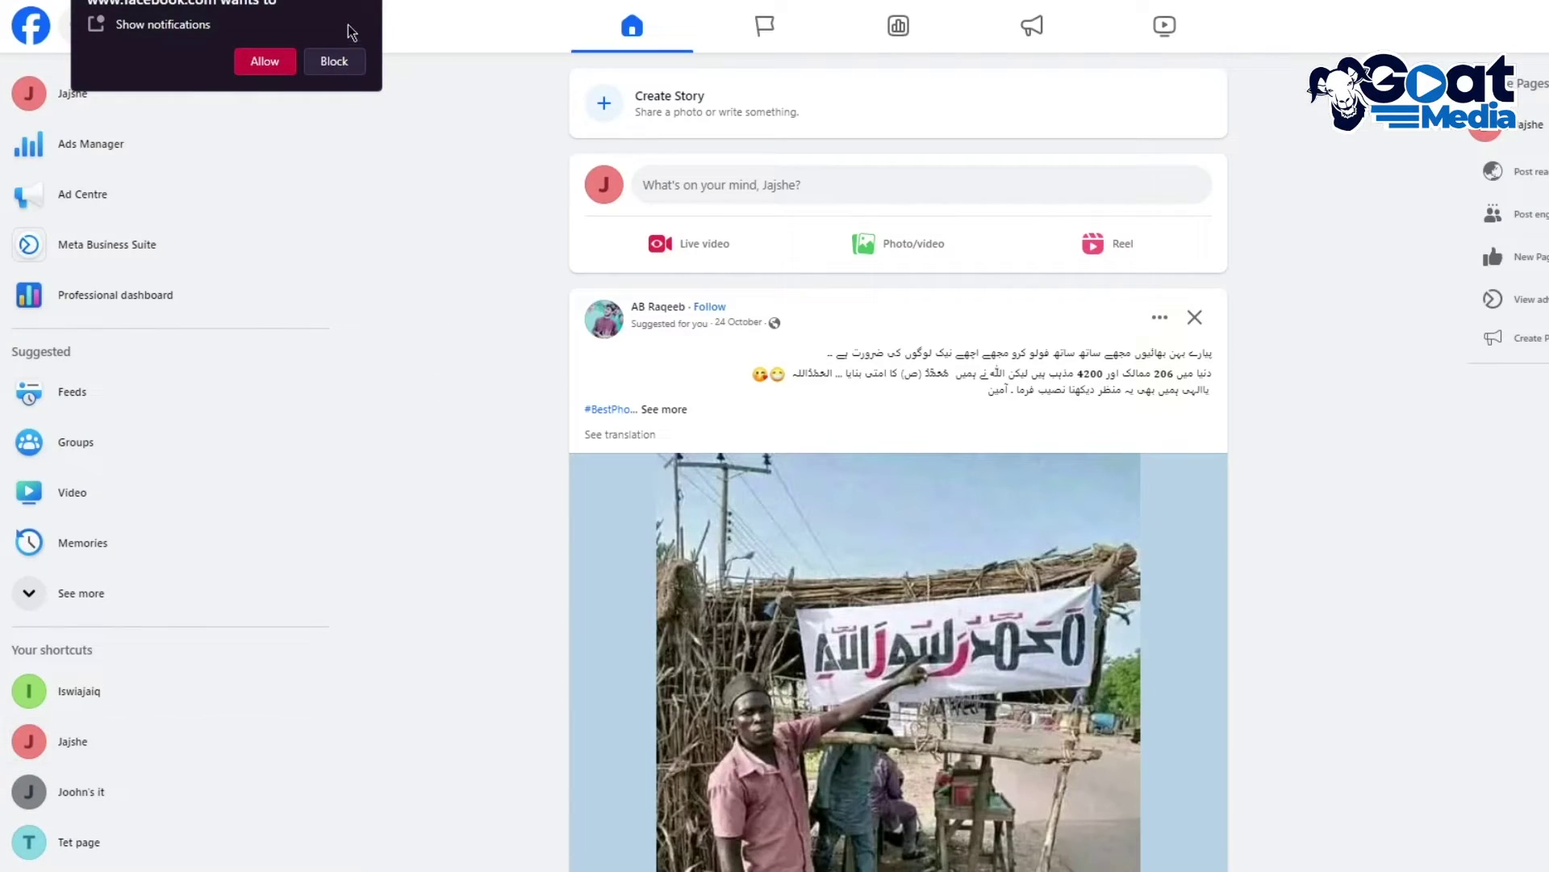
{"action": "left_click", "coordinate": [335, 61]}
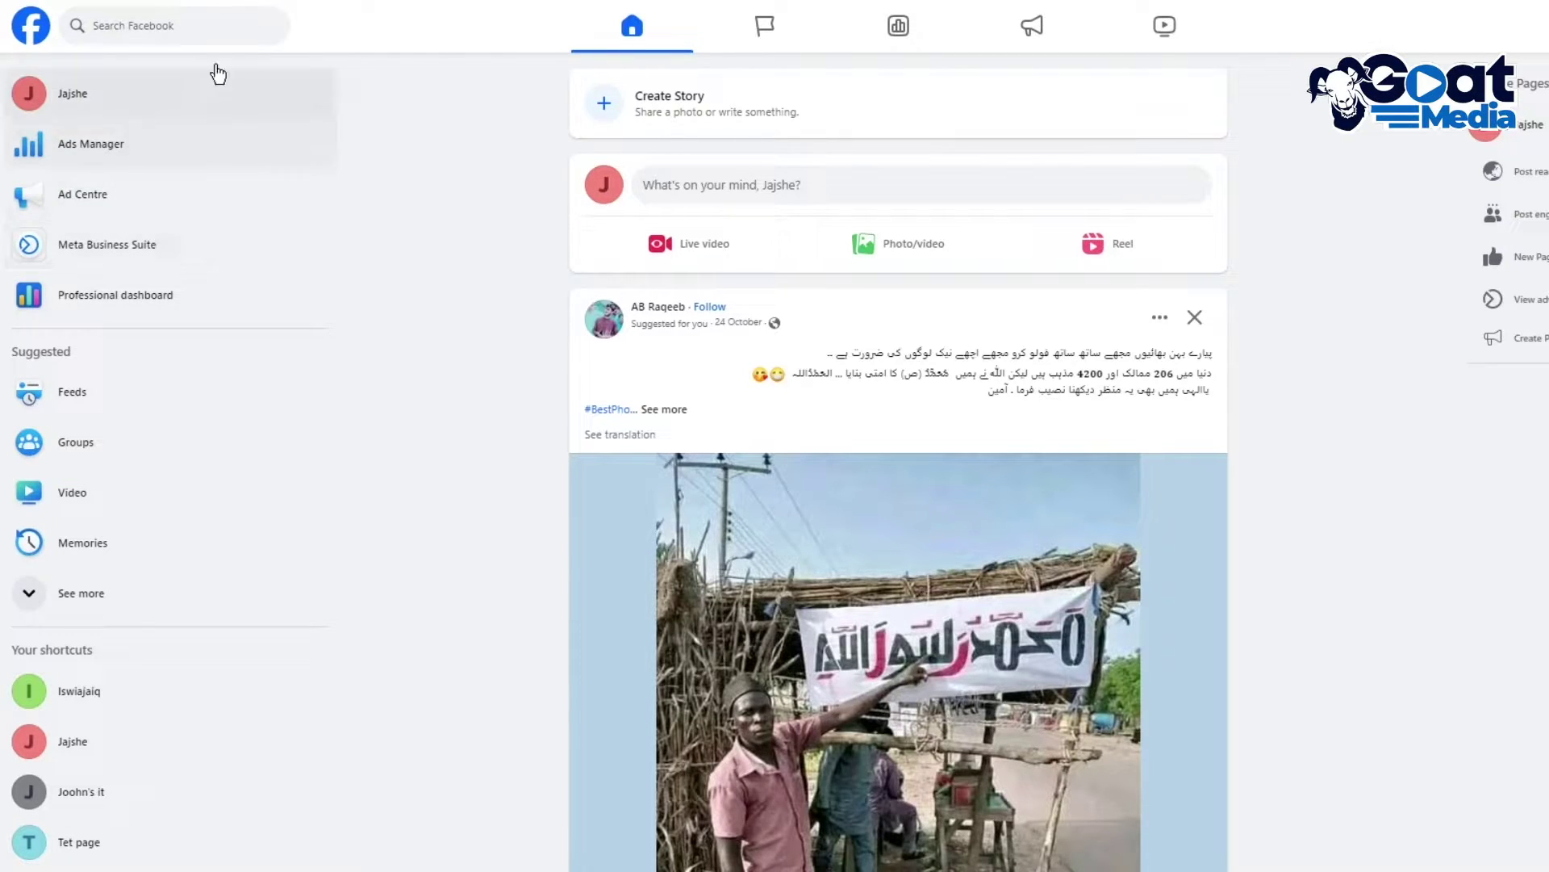
Step: Open Meta Business Suite for the Page and show its All tools list
{"action": "left_click", "coordinate": [242, 4]}
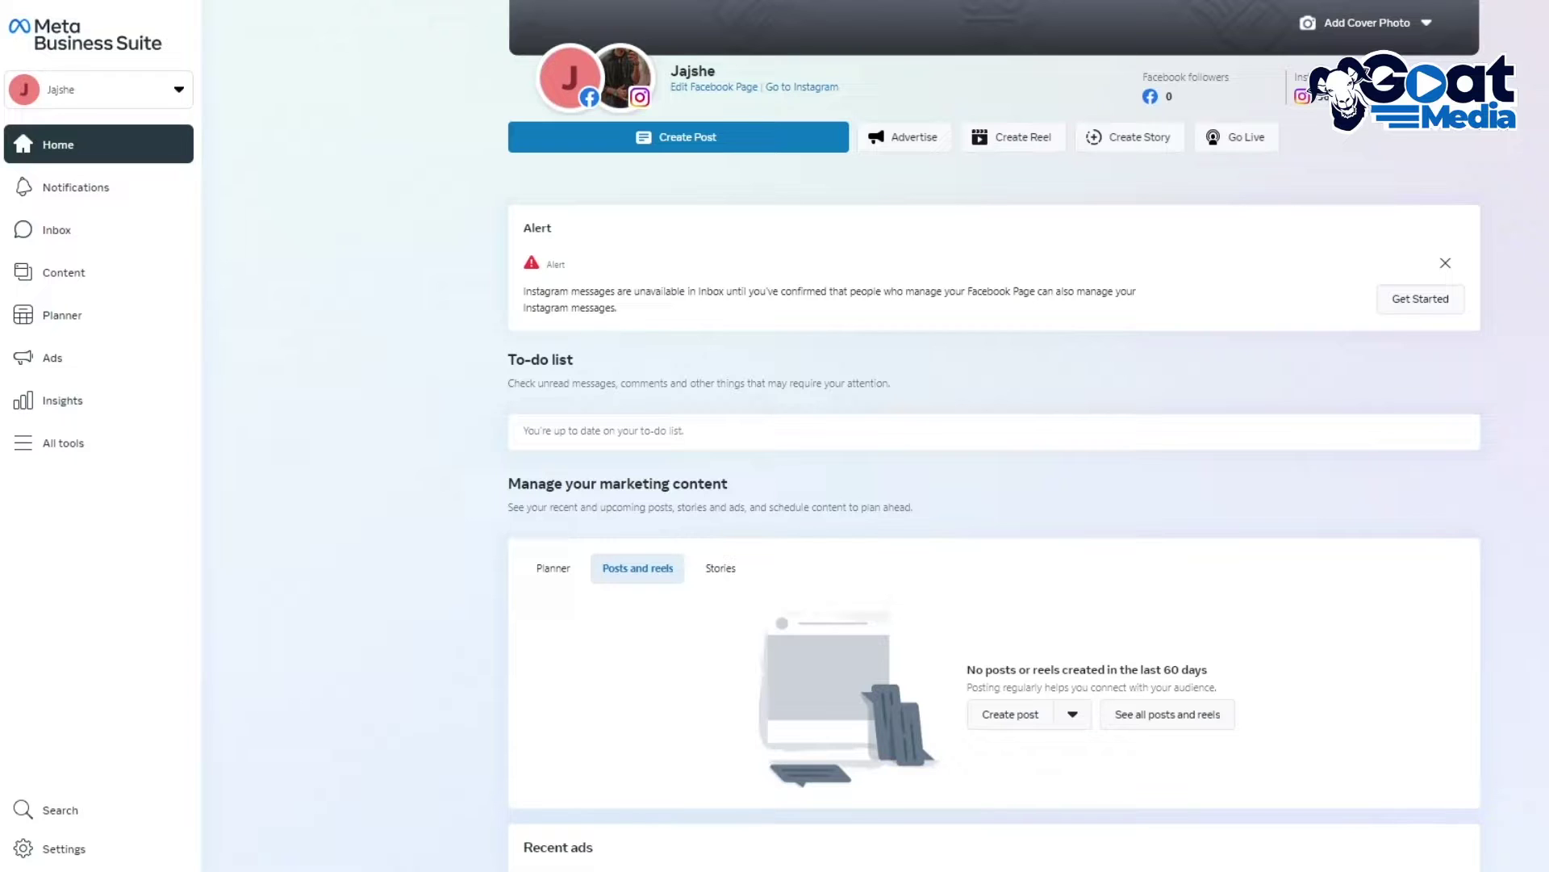
{"action": "scroll", "coordinate": [661, 327], "scroll_direction": "up", "scroll_amount": 4}
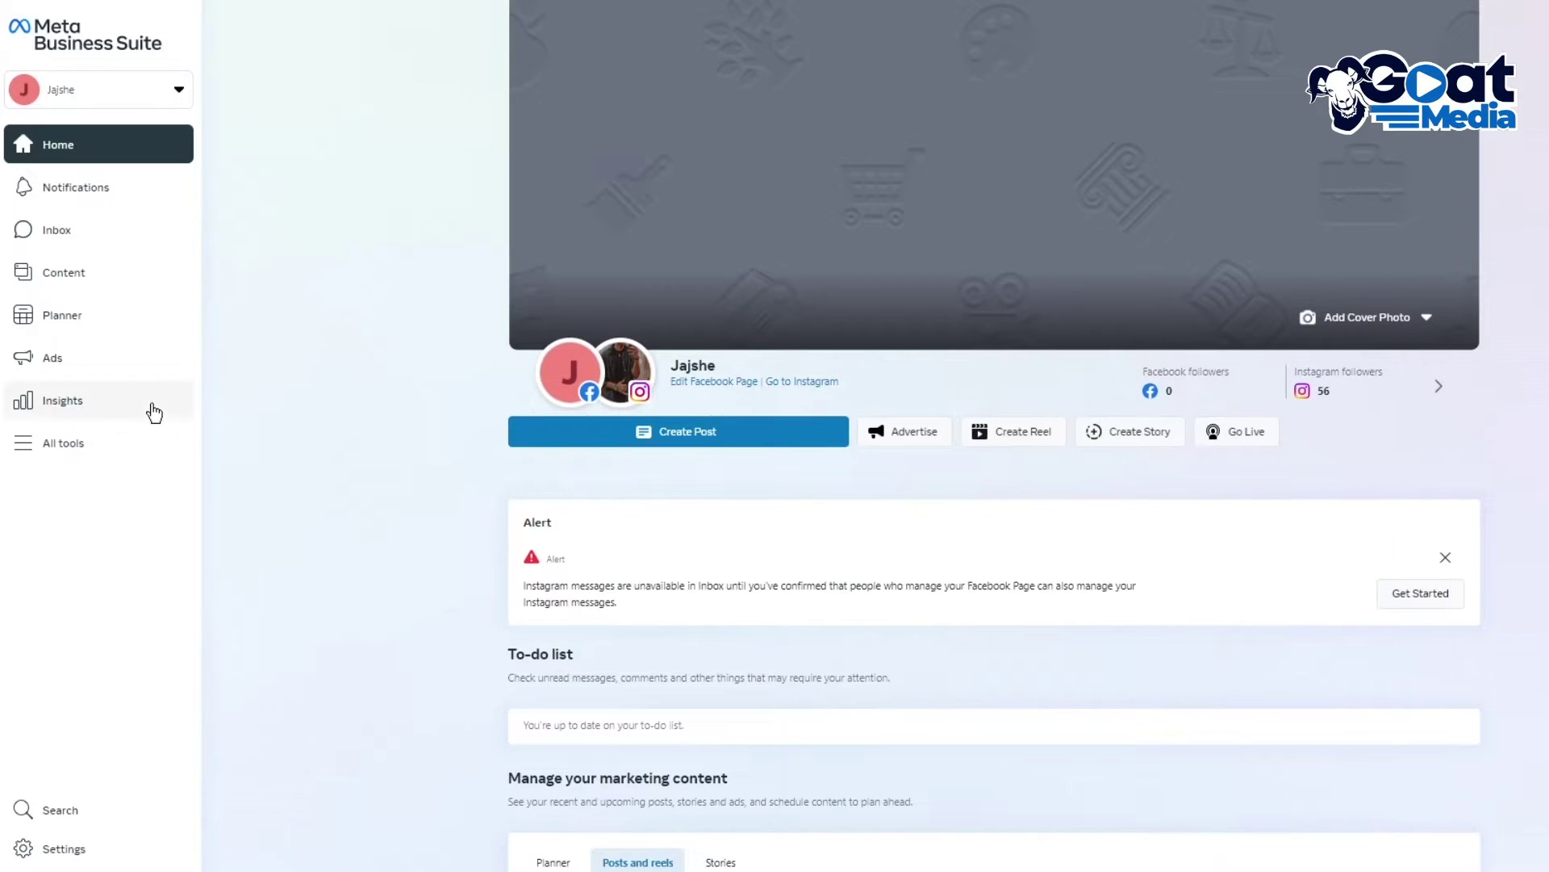
{"action": "left_click", "coordinate": [114, 439]}
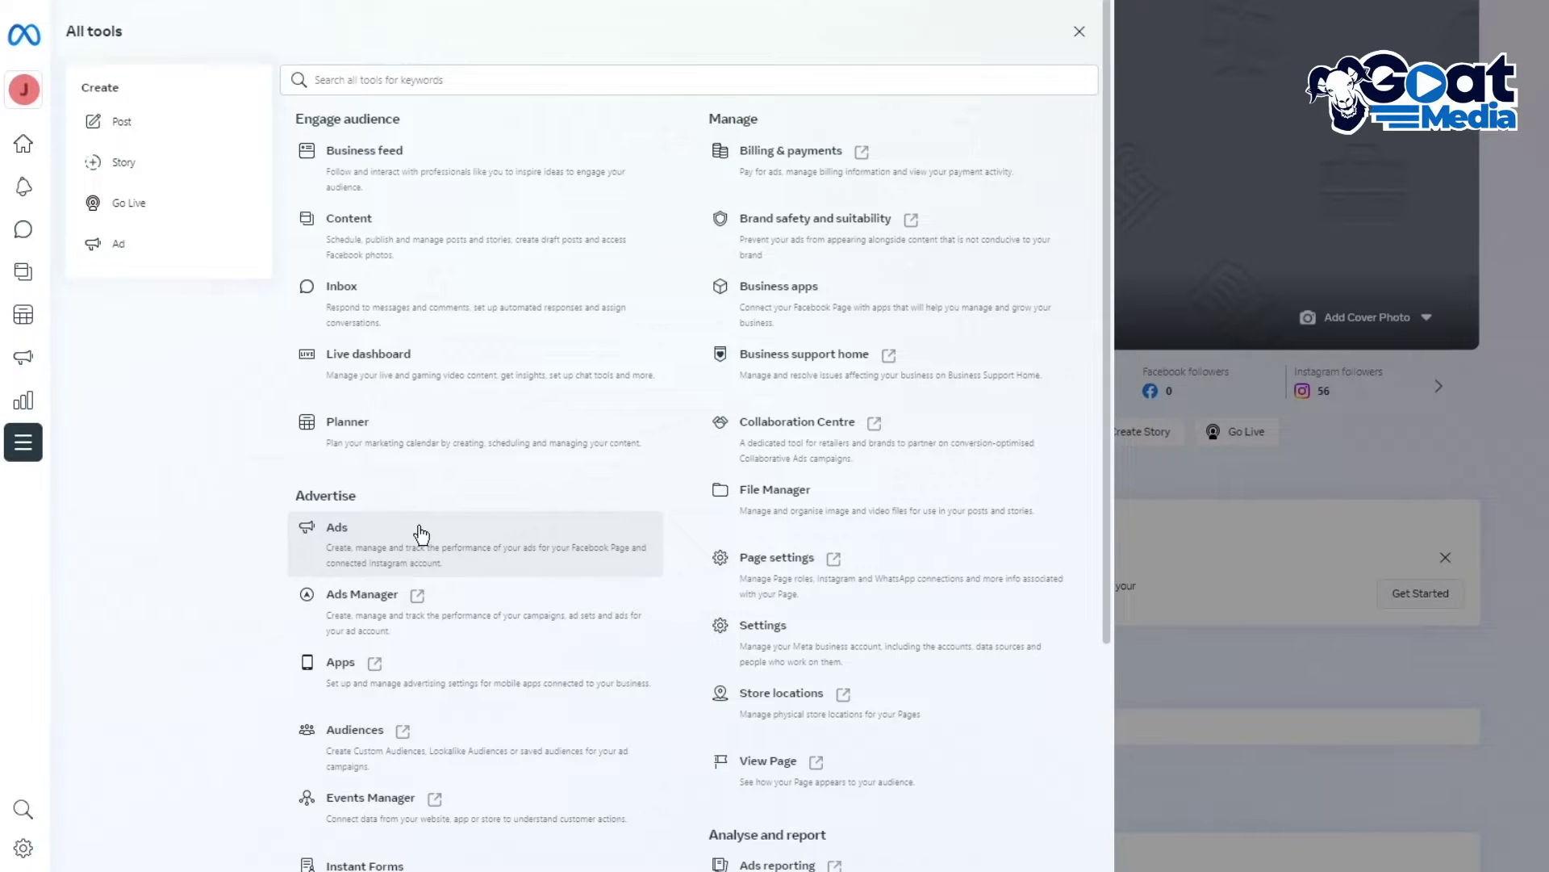
Step: Open Ads Manager from the tools list and dismiss the add-payment-method notice
{"action": "left_click", "coordinate": [409, 595]}
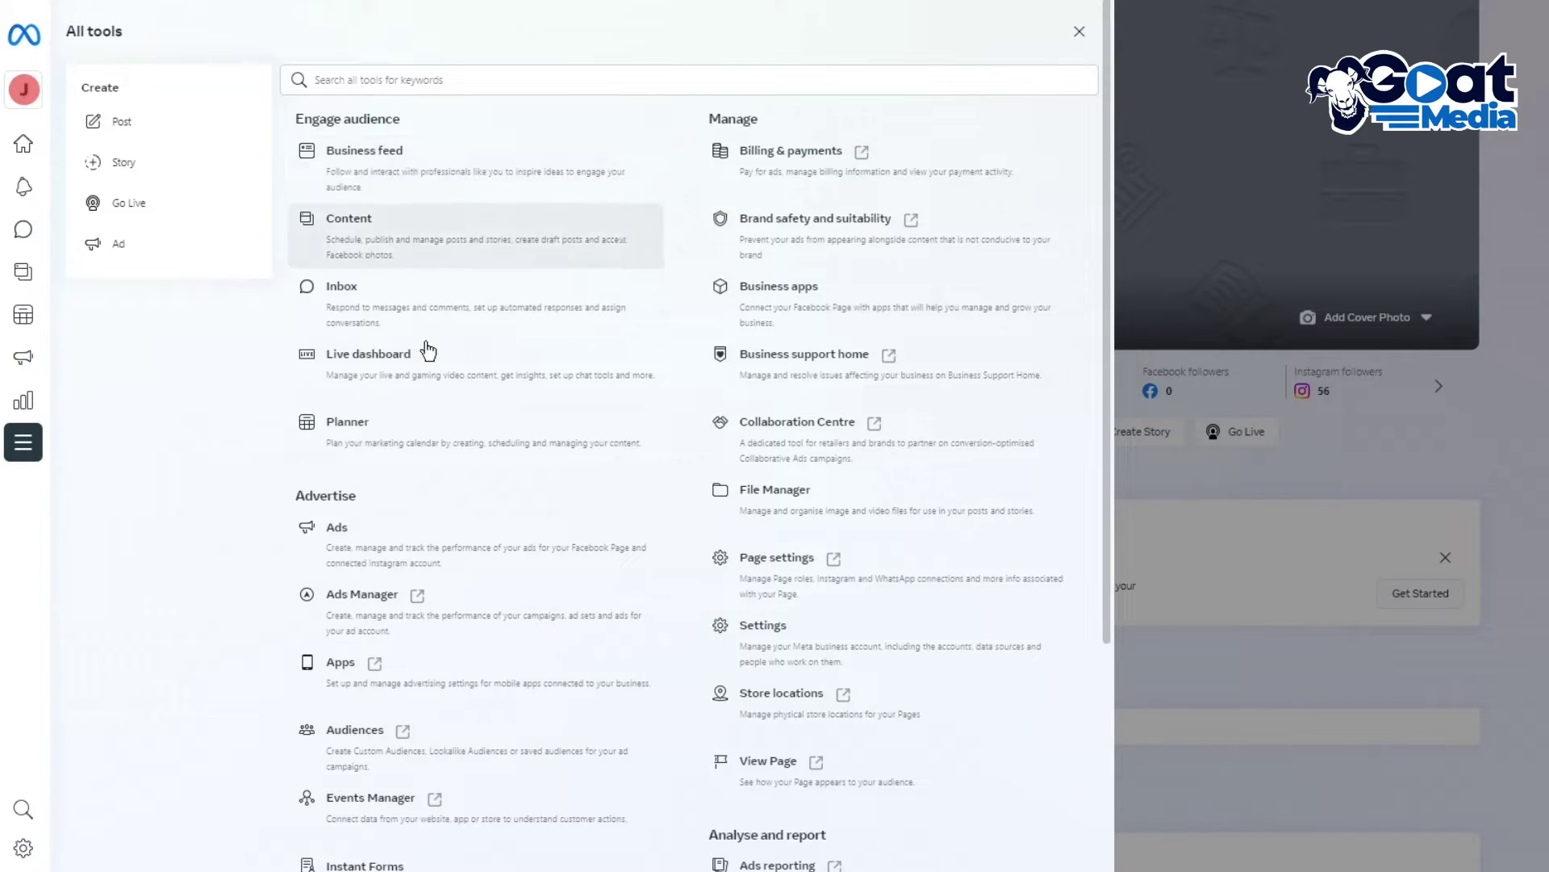
{"action": "key", "text": "Escape"}
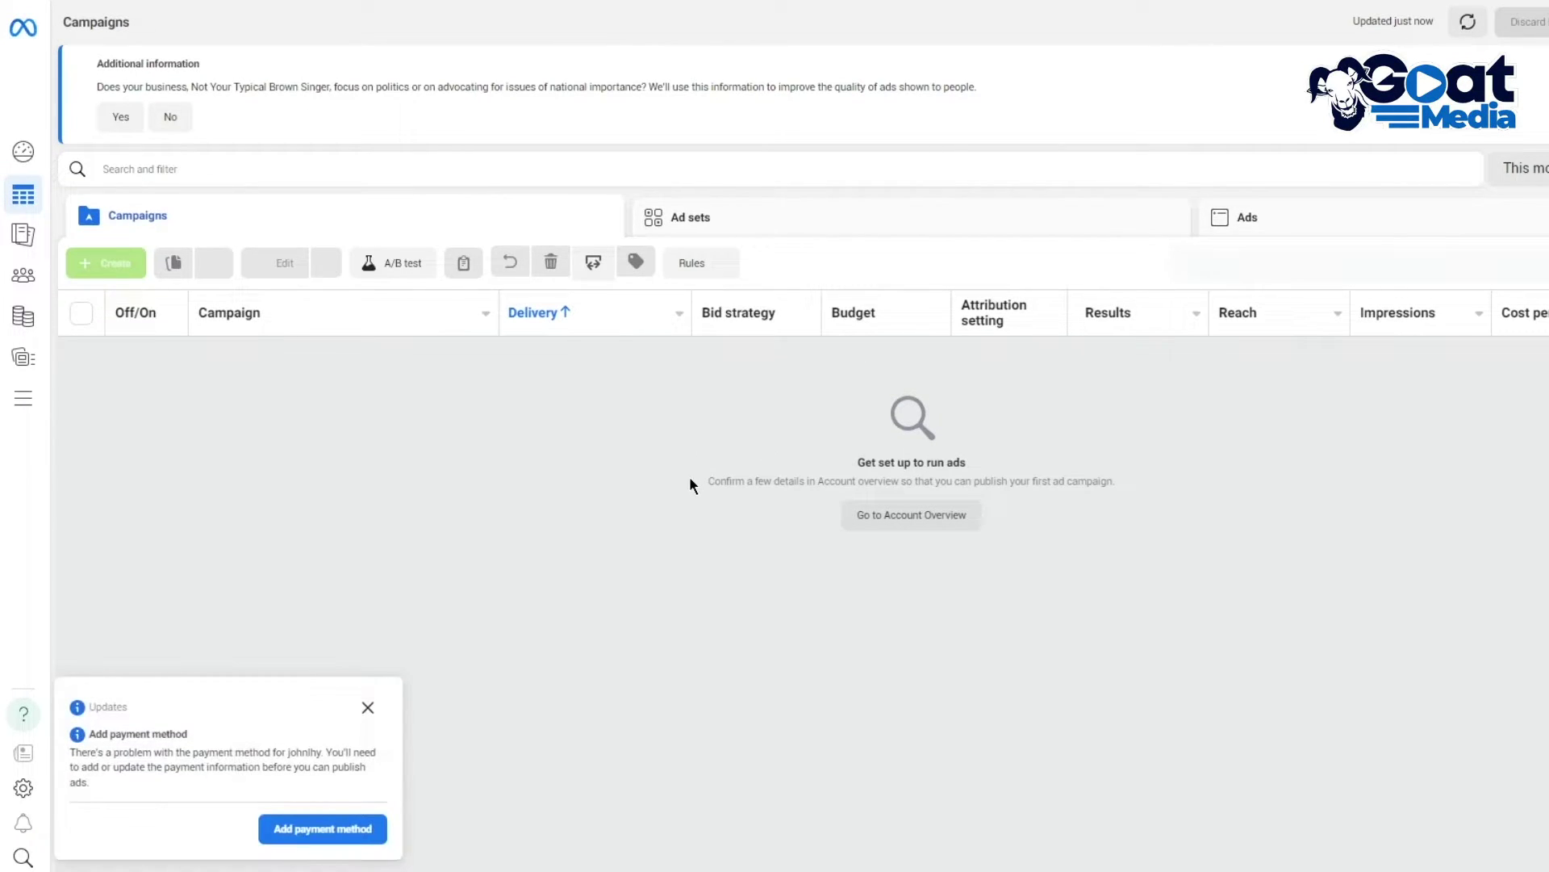
{"action": "left_click", "coordinate": [368, 707]}
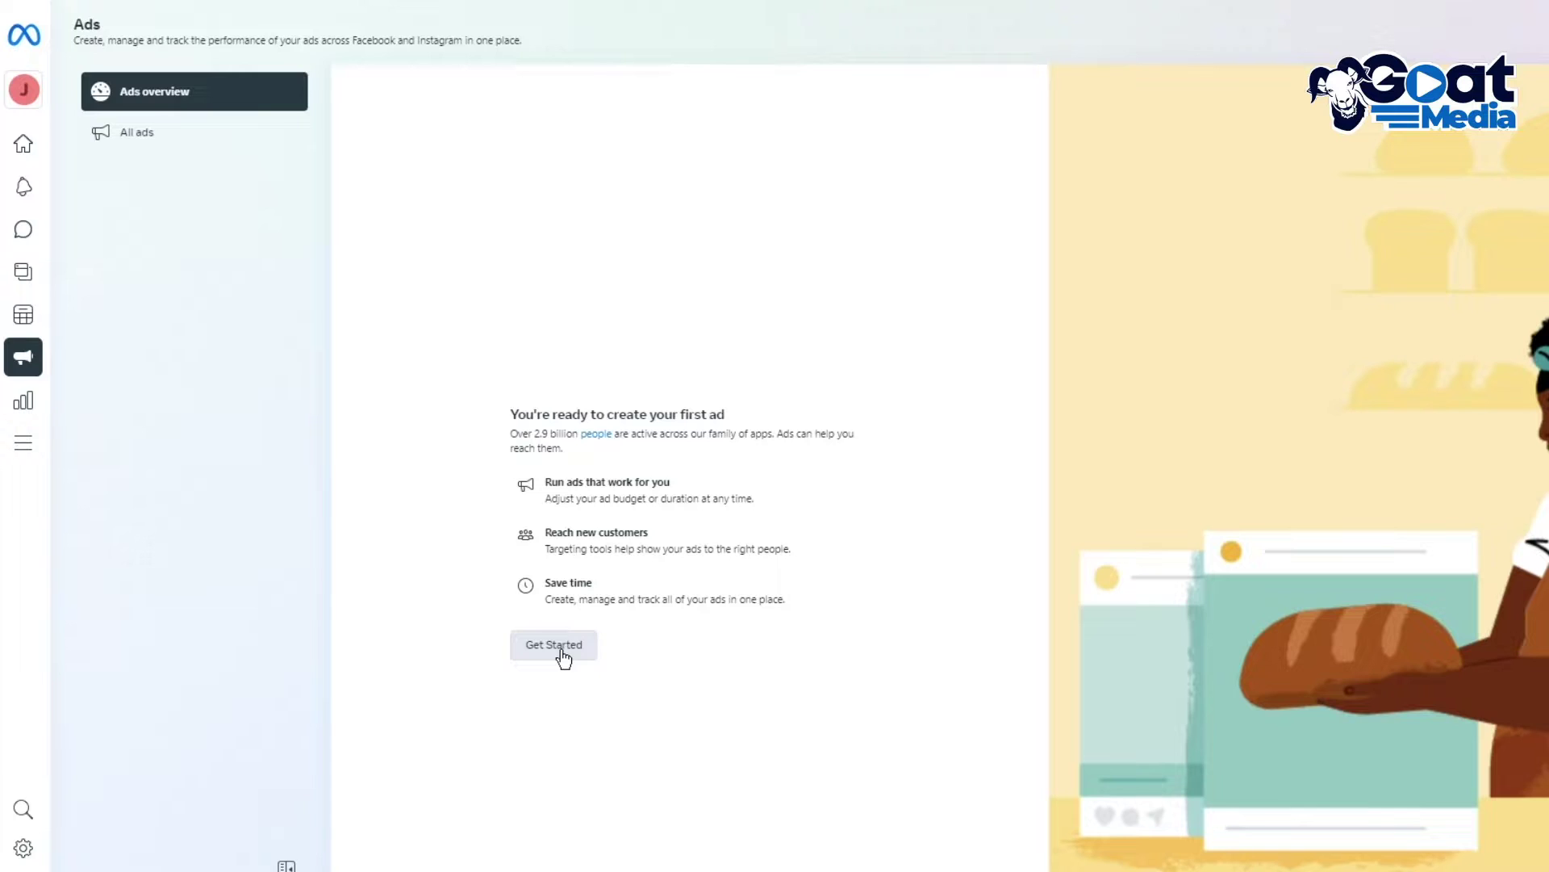
Step: Start the first ad with Get started and choose Create a new ad
{"action": "left_click", "coordinate": [562, 651]}
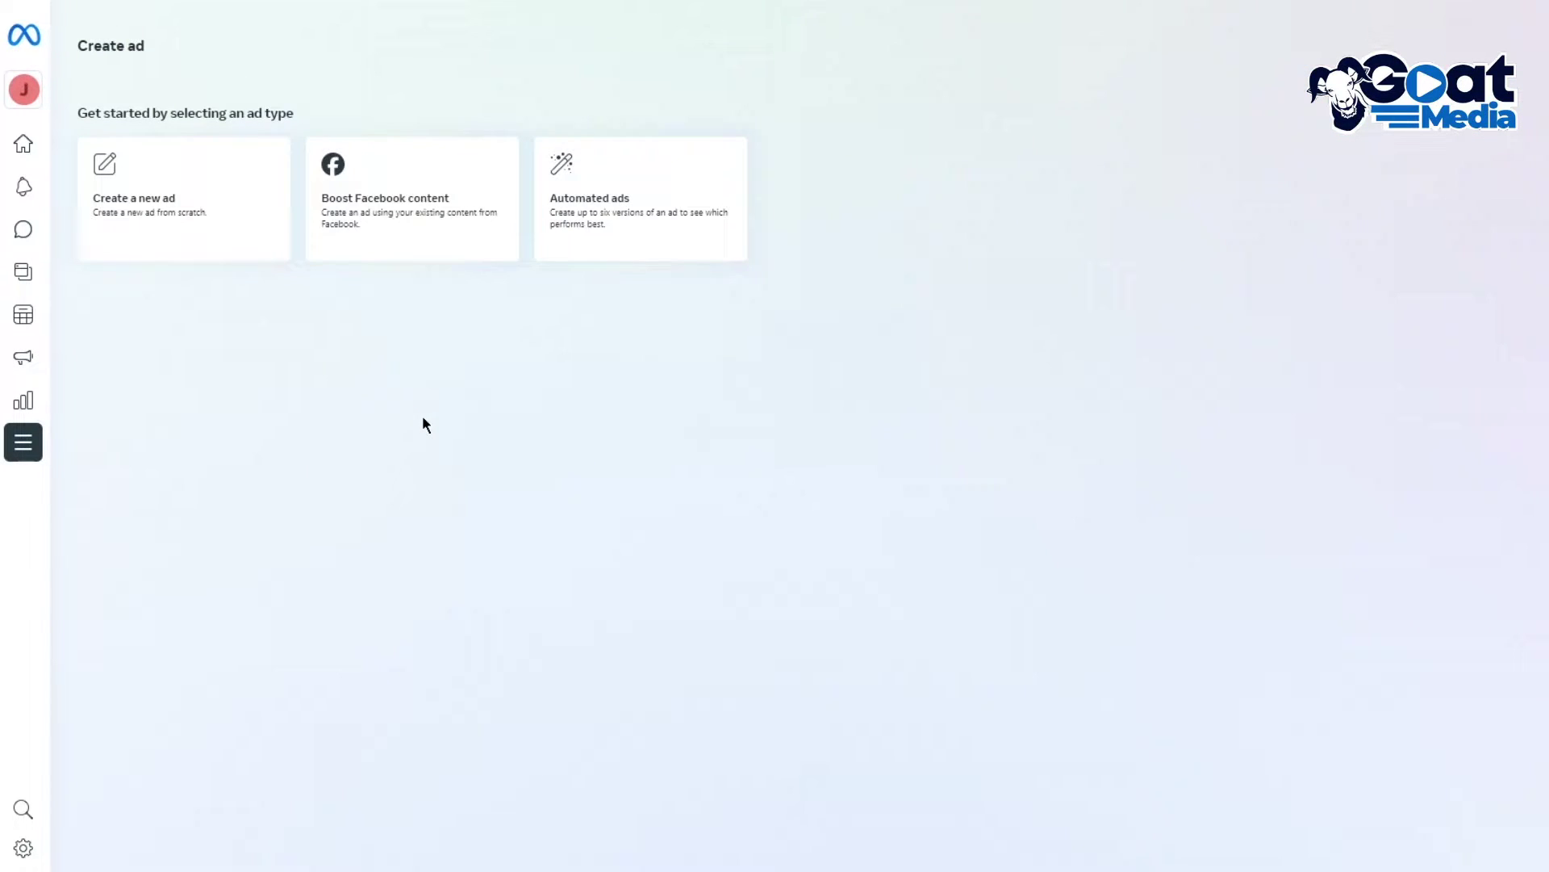
{"action": "left_click", "coordinate": [191, 213]}
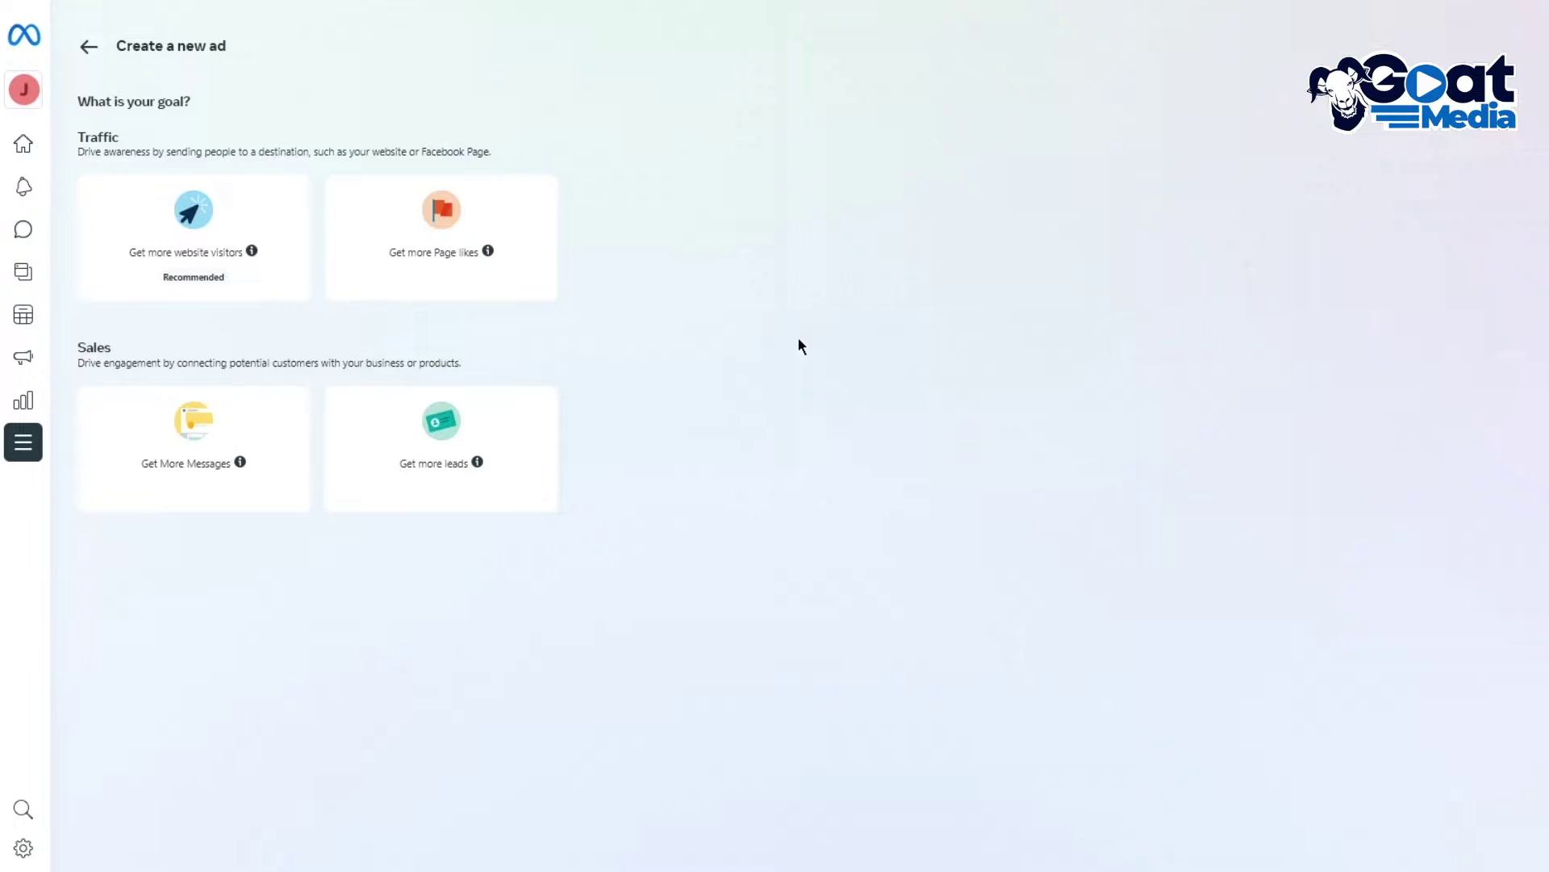
Step: Compare the ad goal cards' descriptions and choose Get more leads as the goal
{"action": "mouse_move", "coordinate": [291, 253]}
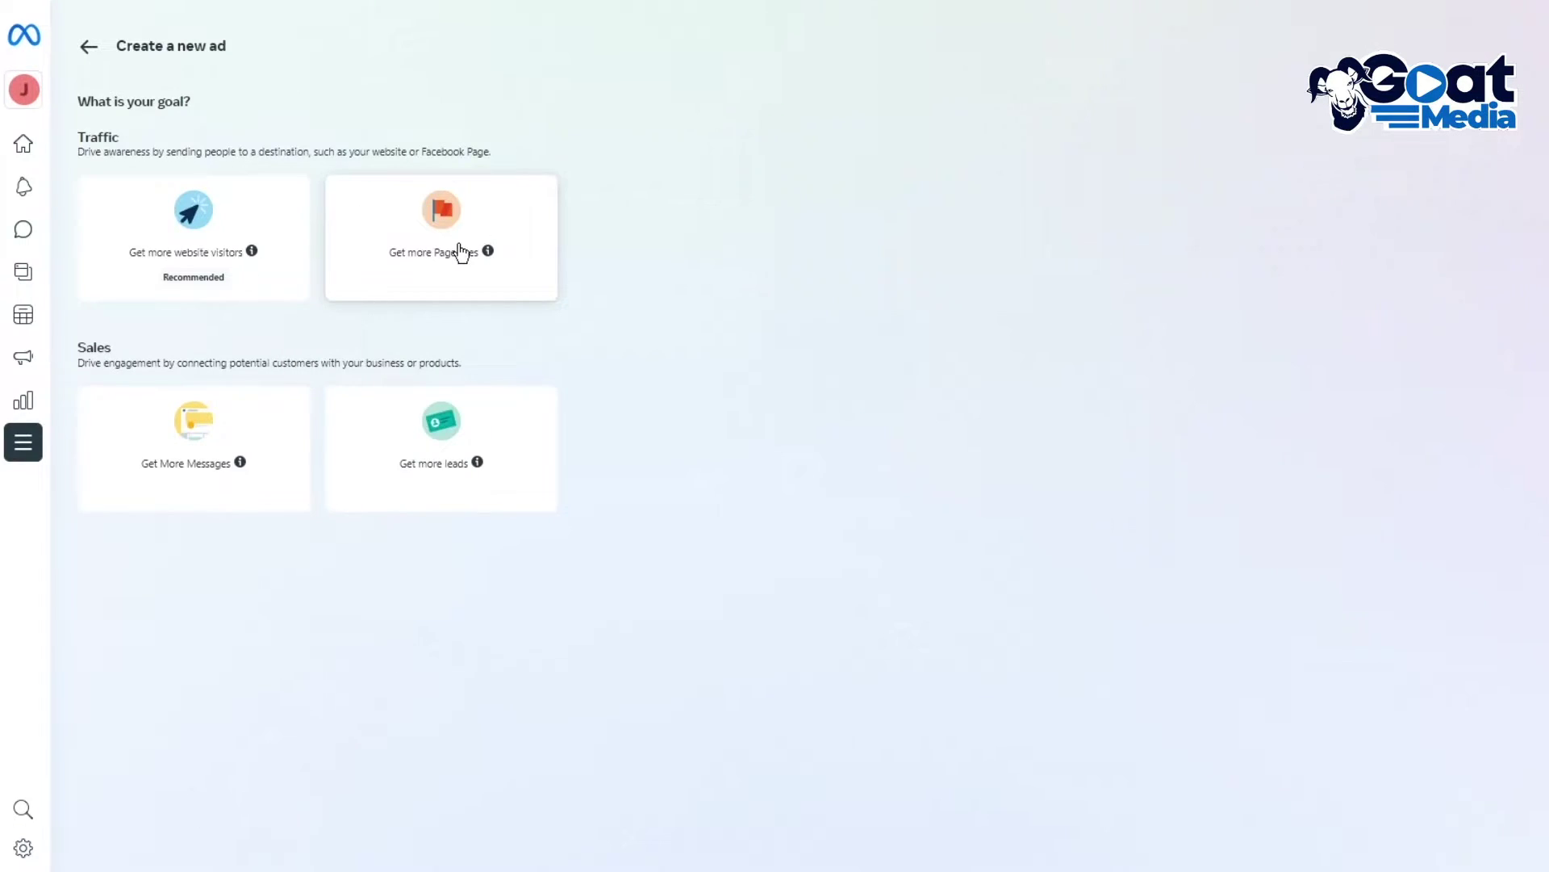
{"action": "mouse_move", "coordinate": [488, 258]}
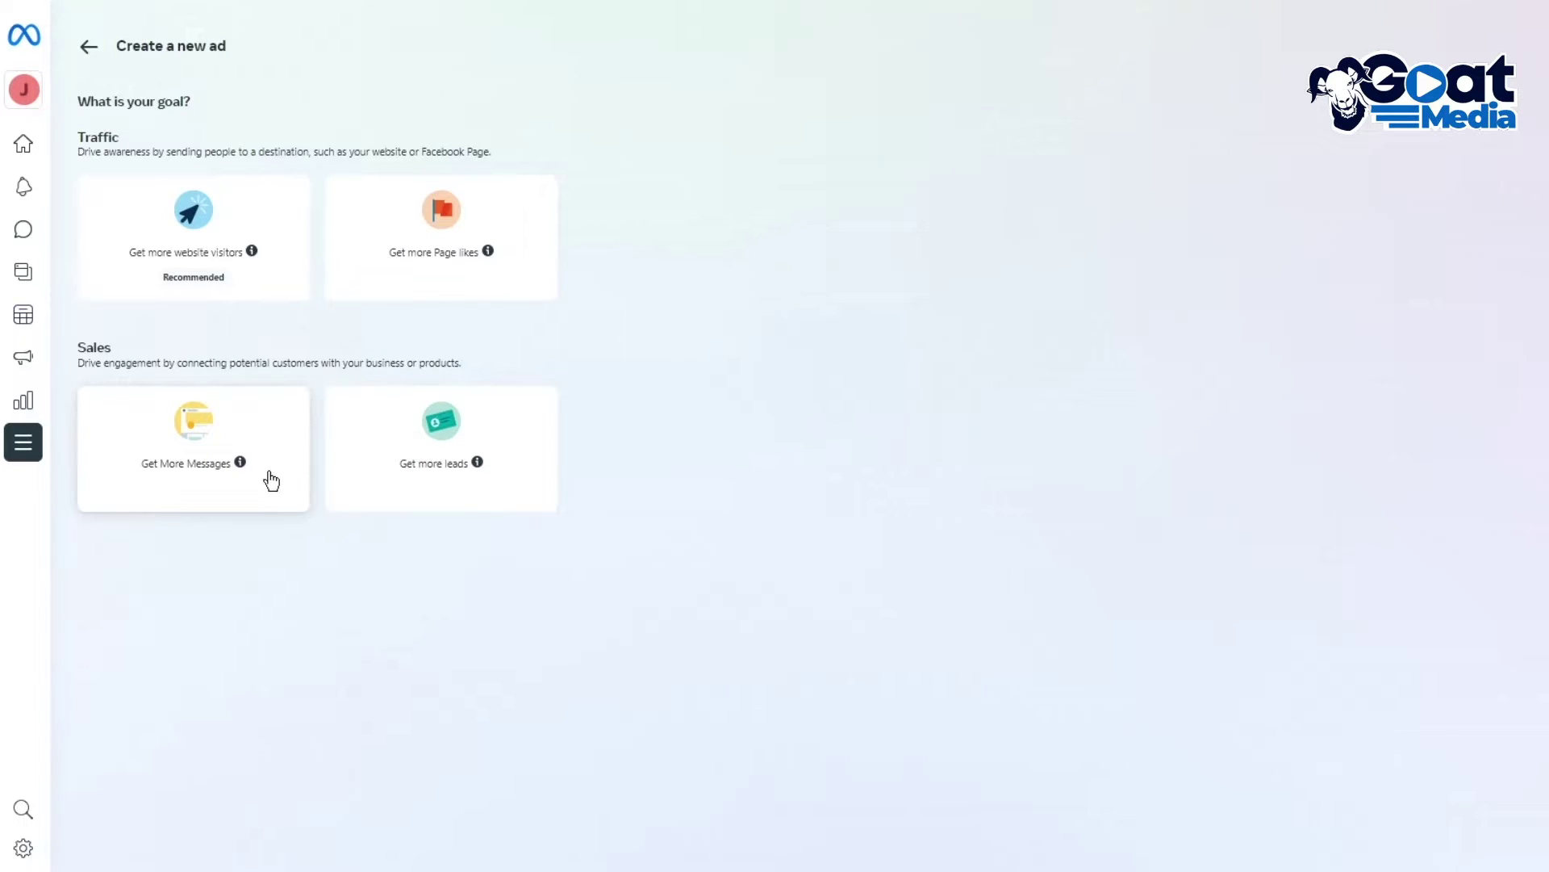
{"action": "mouse_move", "coordinate": [241, 465]}
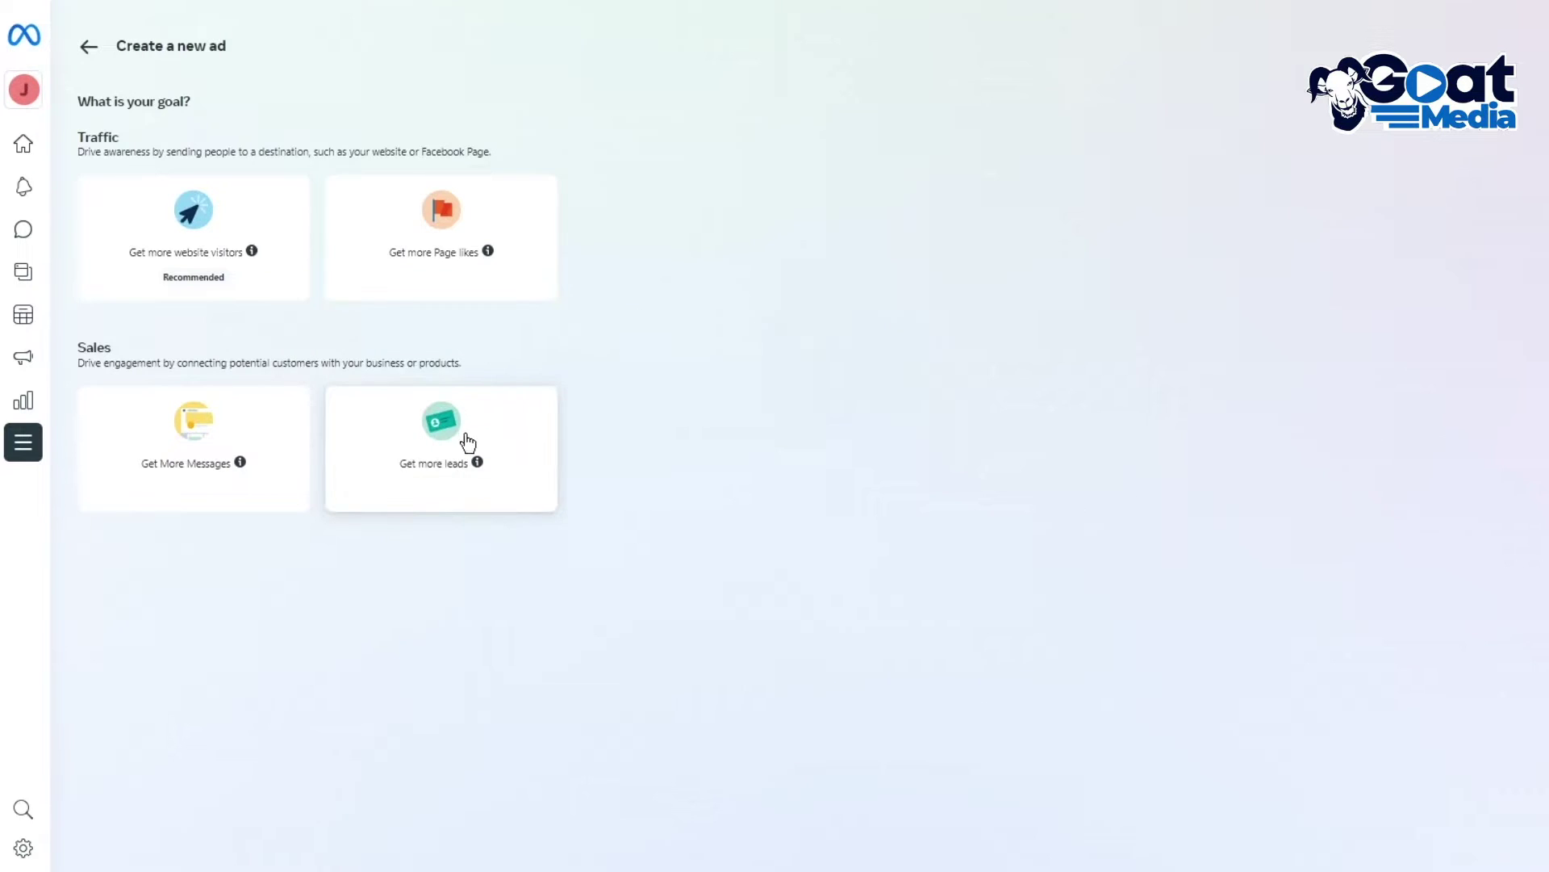
{"action": "mouse_move", "coordinate": [467, 466]}
{"action": "left_click", "coordinate": [516, 431]}
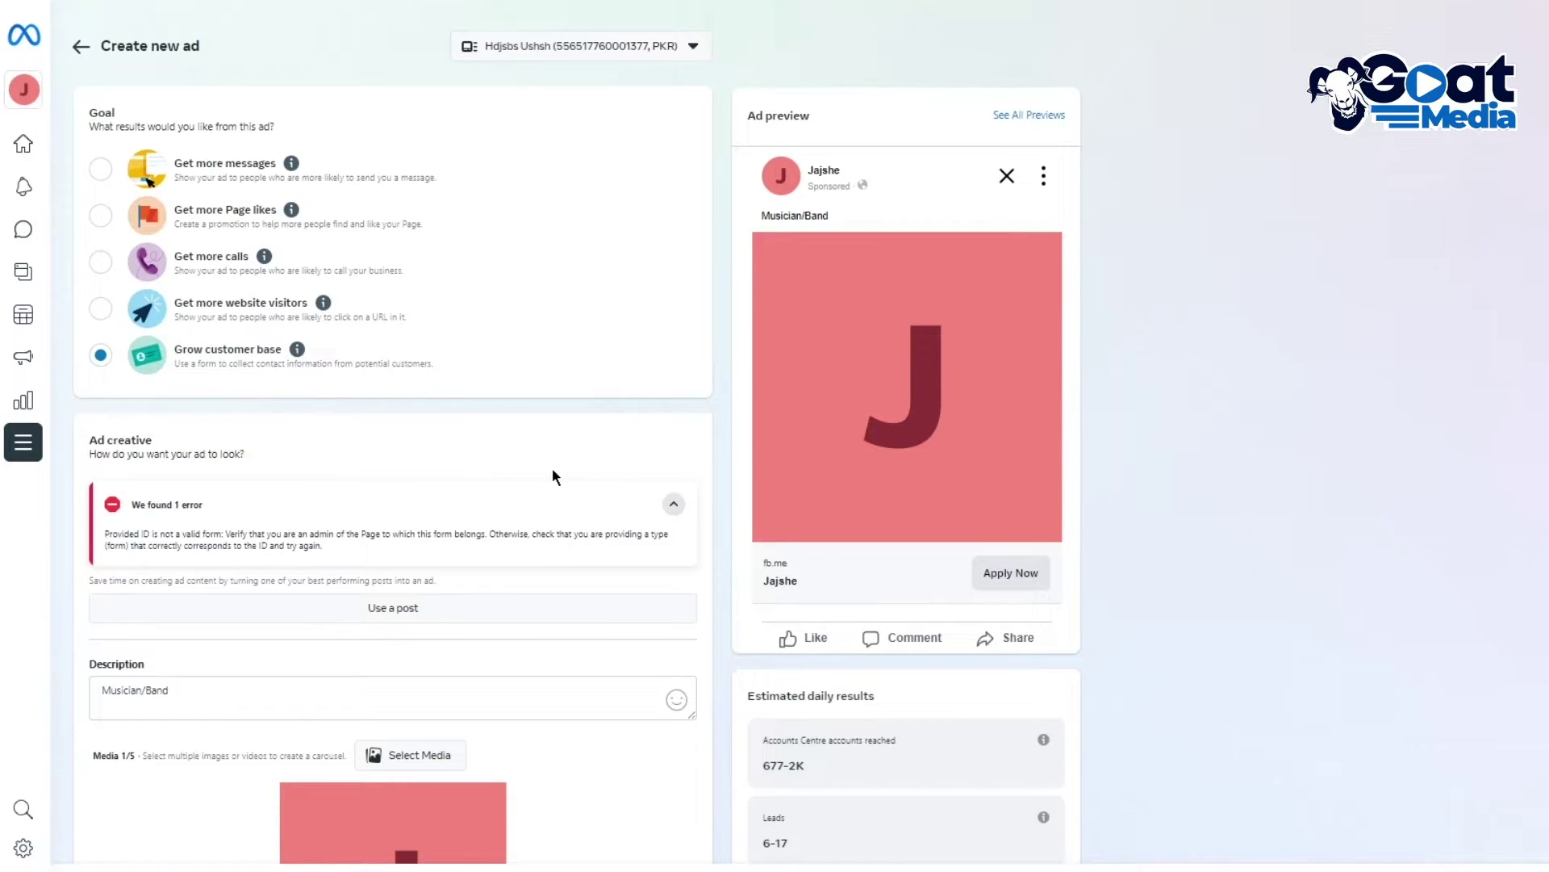
Step: Replace the ad headline with 'Join Now' and change the button label from Apply Now to Sign Up
{"action": "scroll", "coordinate": [552, 477], "scroll_direction": "down", "scroll_amount": 3}
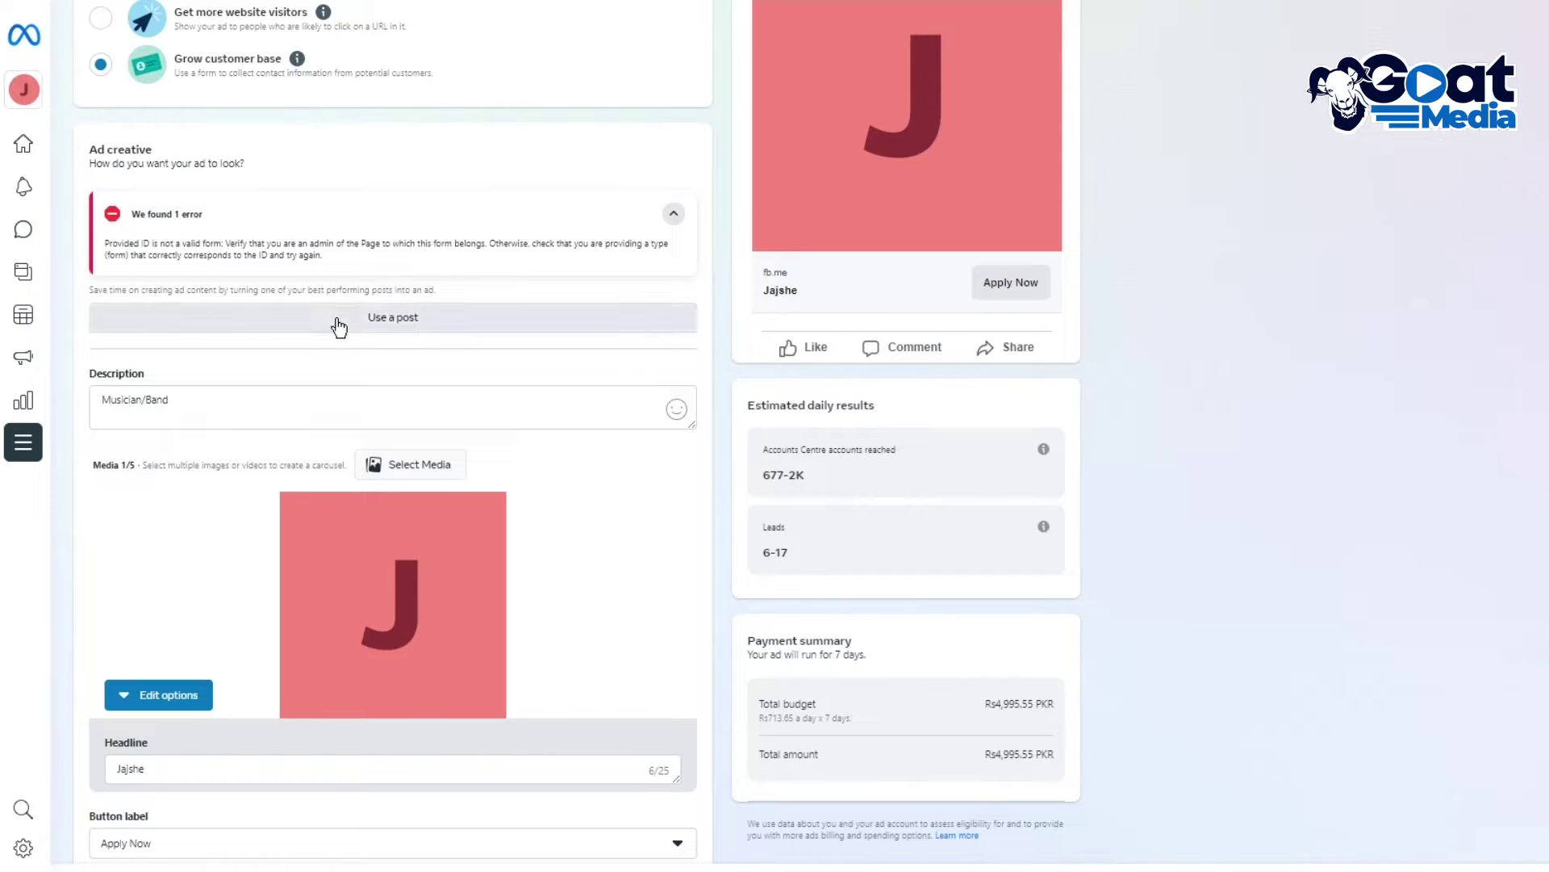
{"action": "scroll", "coordinate": [339, 323], "scroll_direction": "down", "scroll_amount": 3}
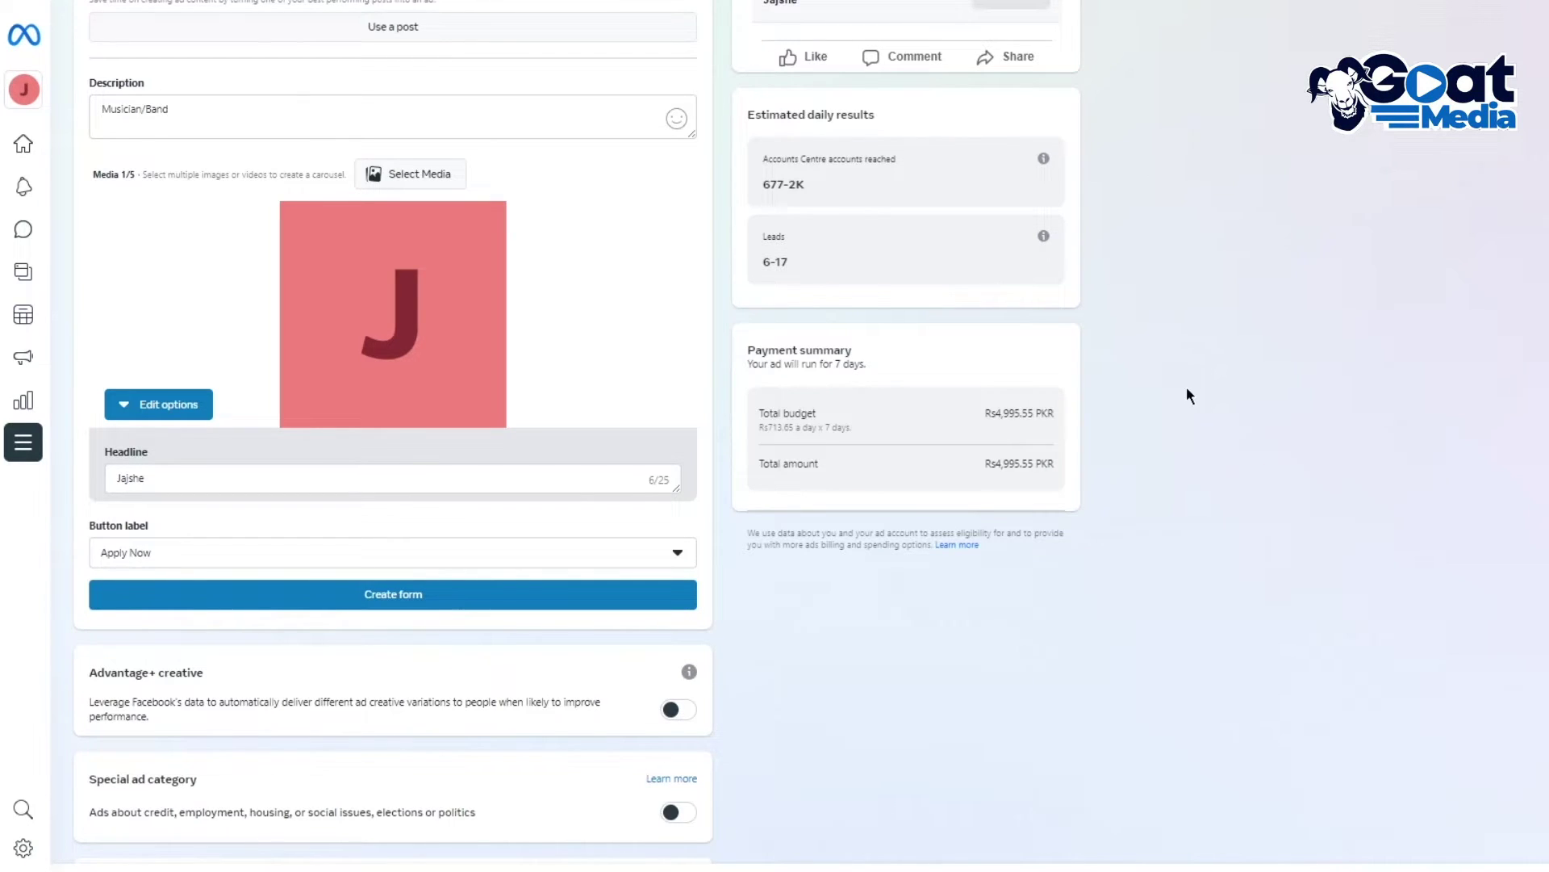
{"action": "left_click", "coordinate": [297, 476]}
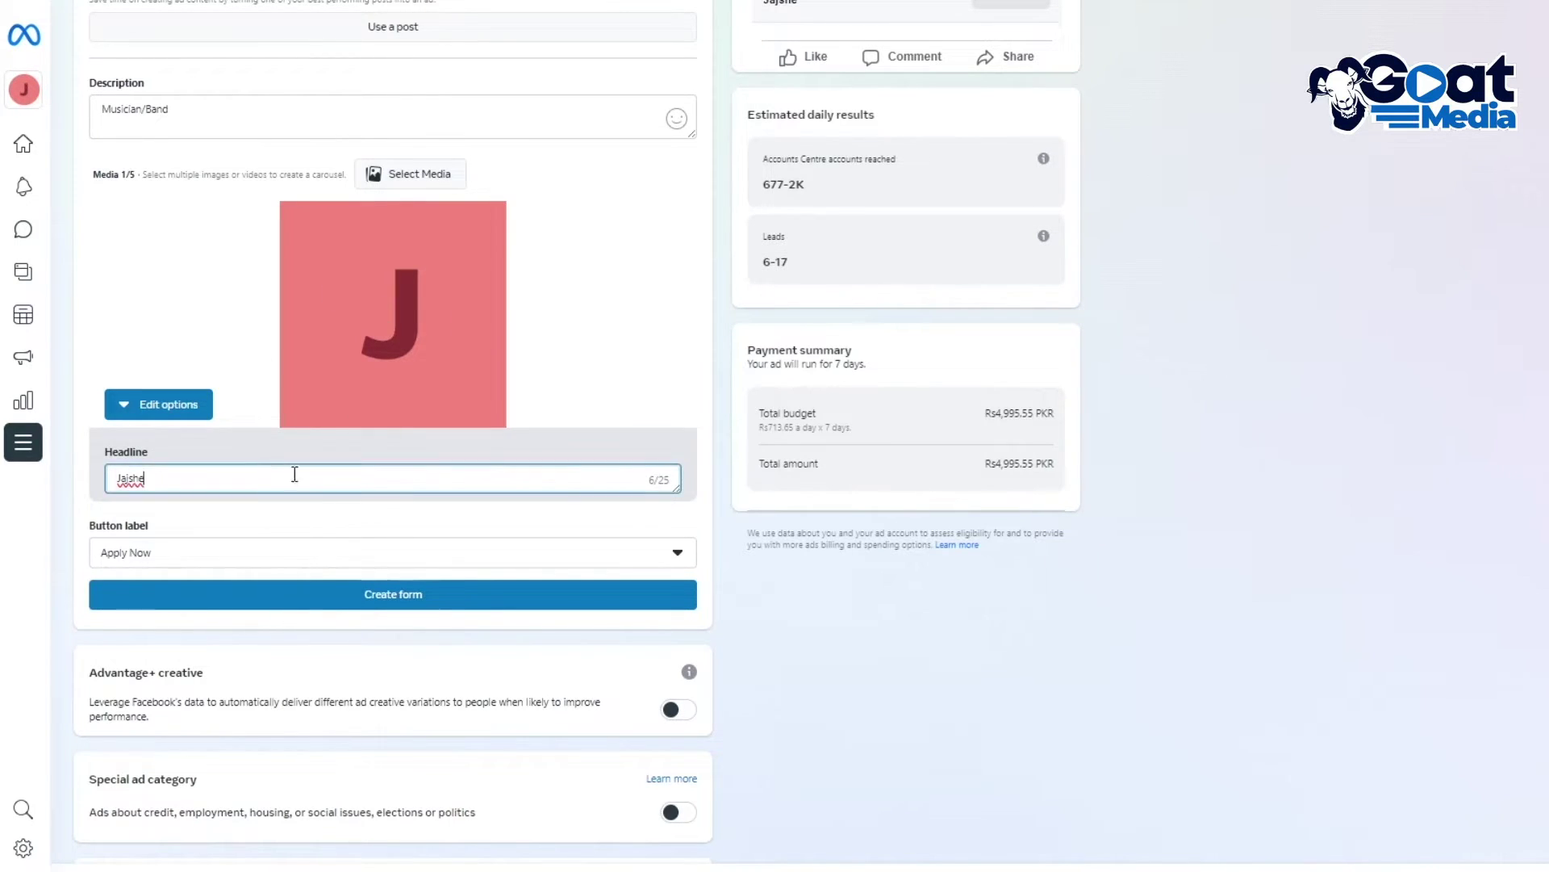
{"action": "left_click_drag", "start_coordinate": [275, 477], "coordinate": [121, 478]}
{"action": "type", "text": "Join Now"}
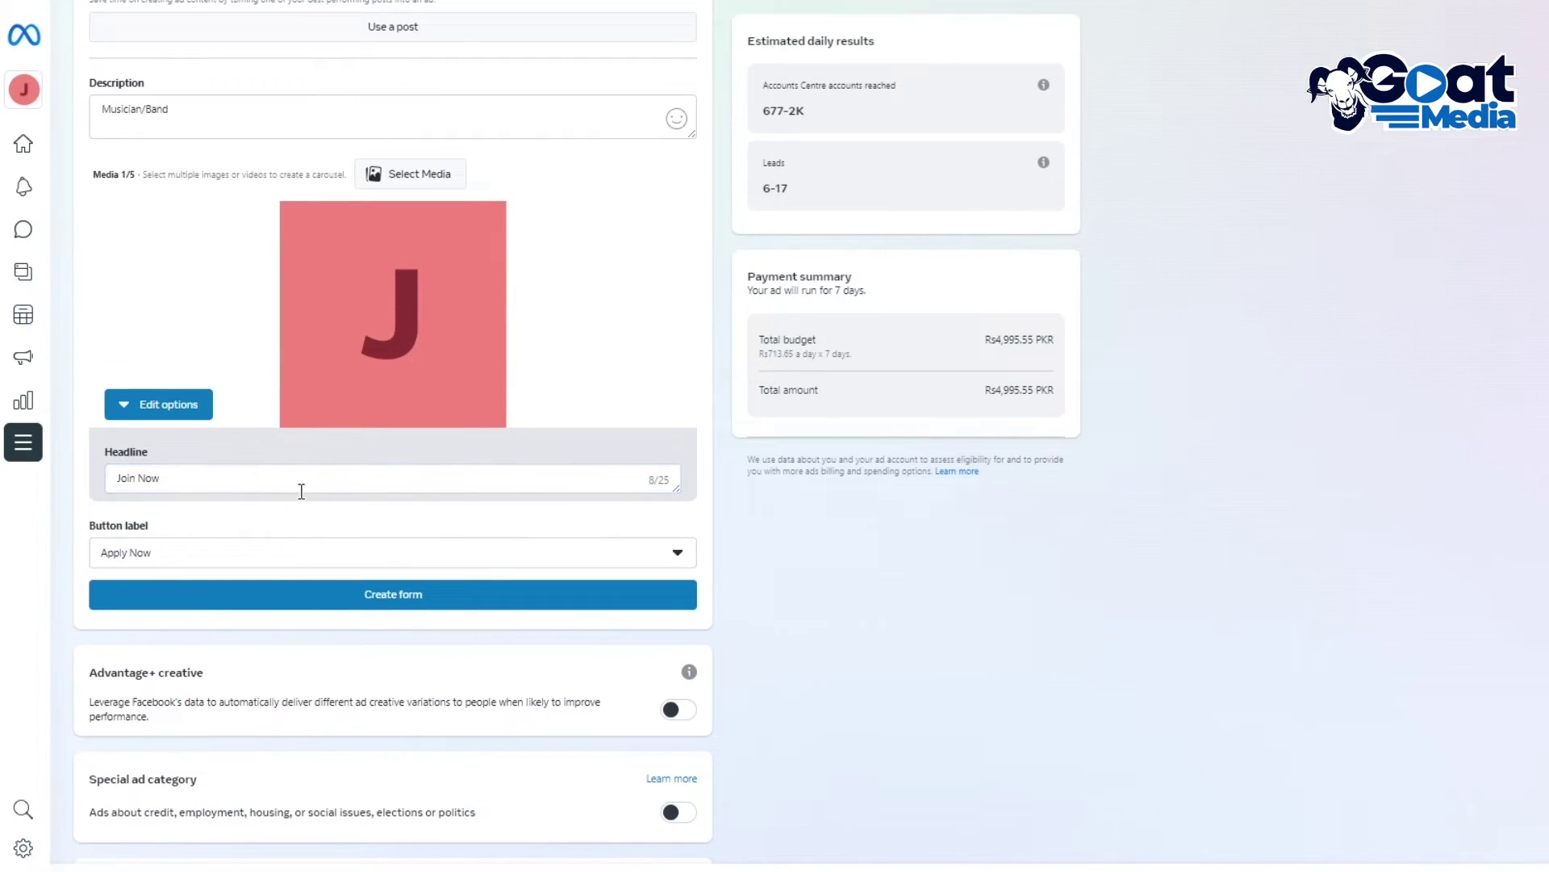
{"action": "left_click", "coordinate": [367, 558]}
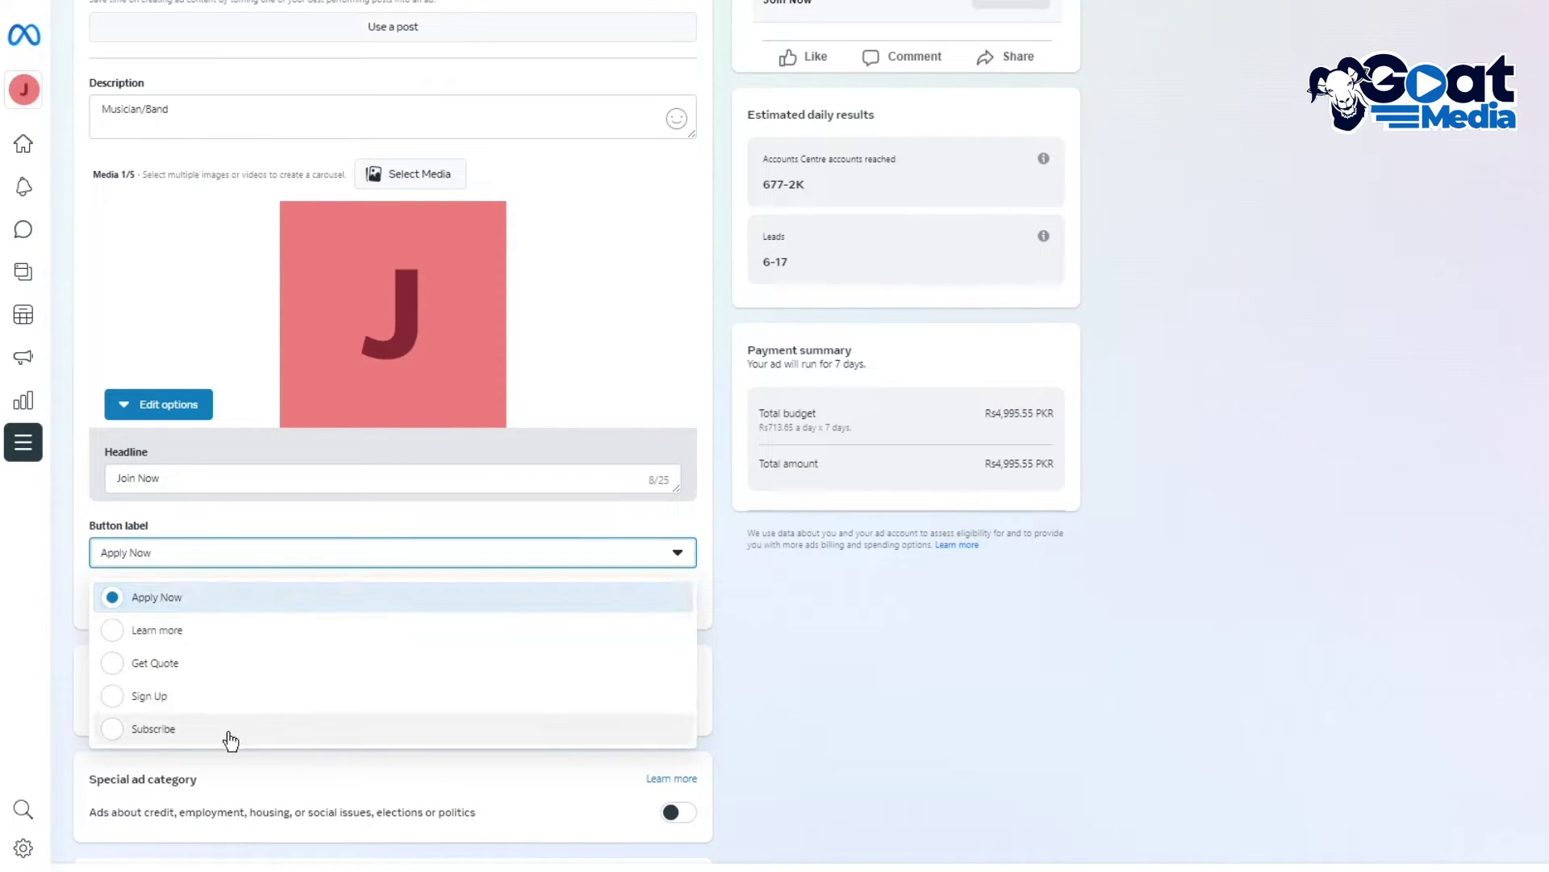
{"action": "left_click", "coordinate": [207, 708]}
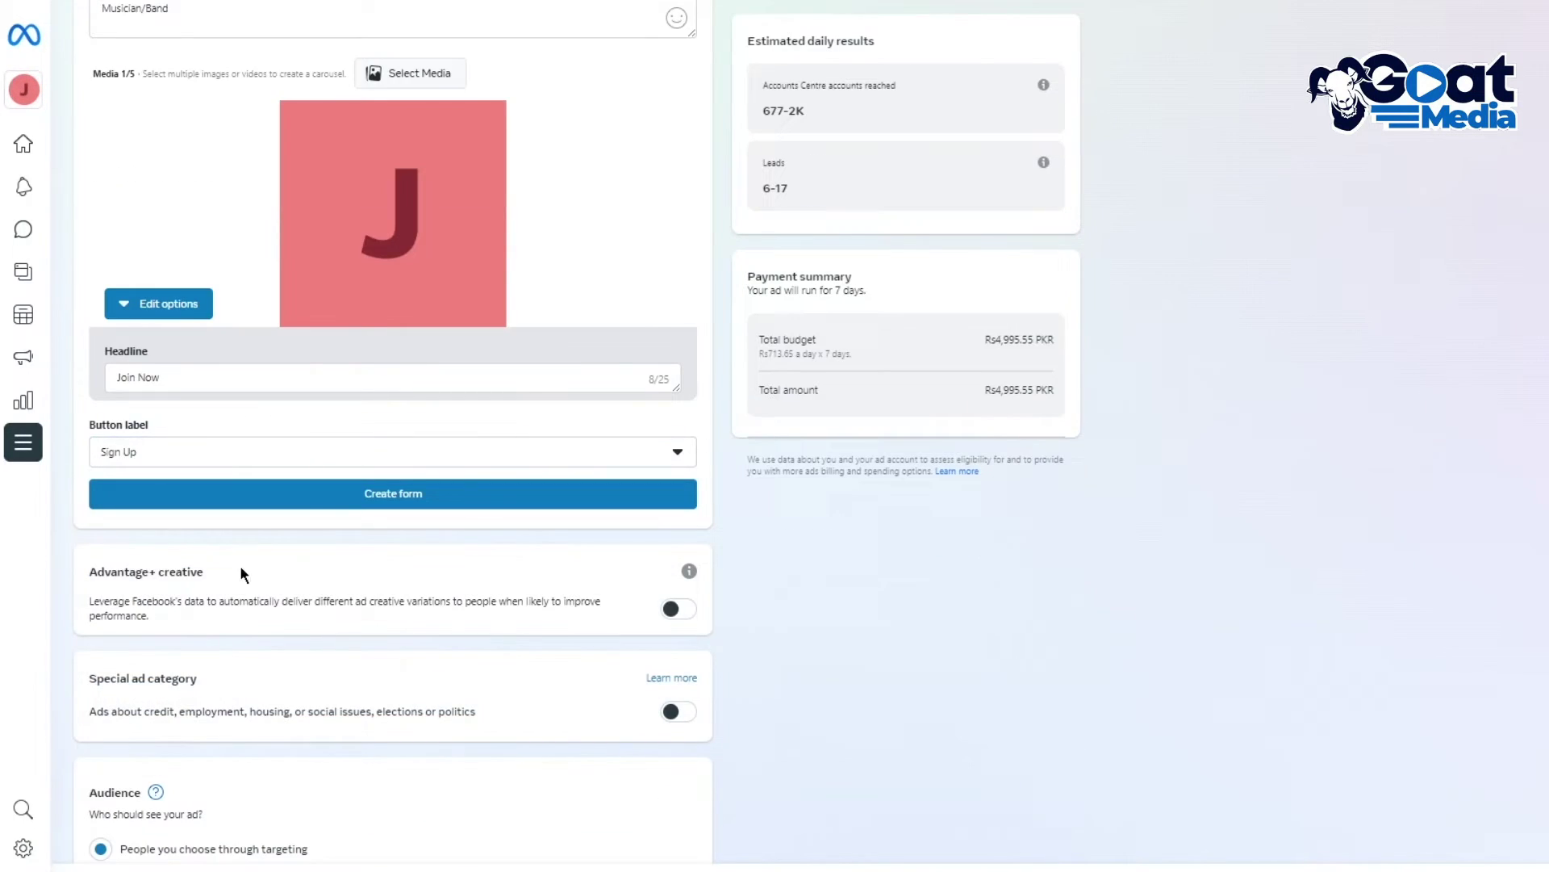
Step: Begin a new lead form, select its Form name field, then close the form dialog
{"action": "left_click", "coordinate": [315, 497]}
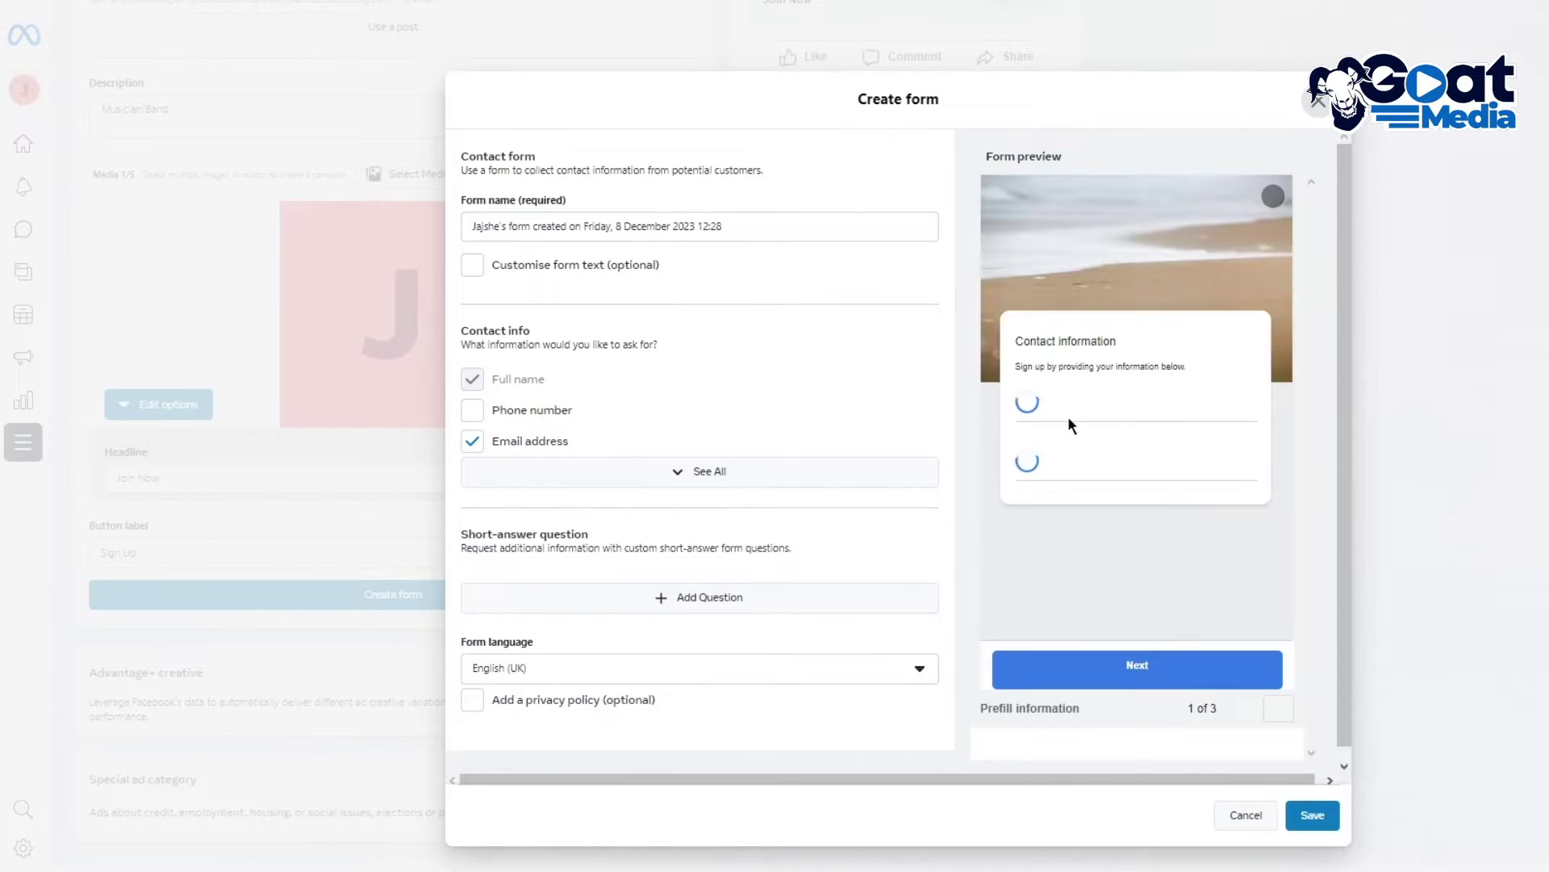
{"action": "left_click", "coordinate": [610, 221]}
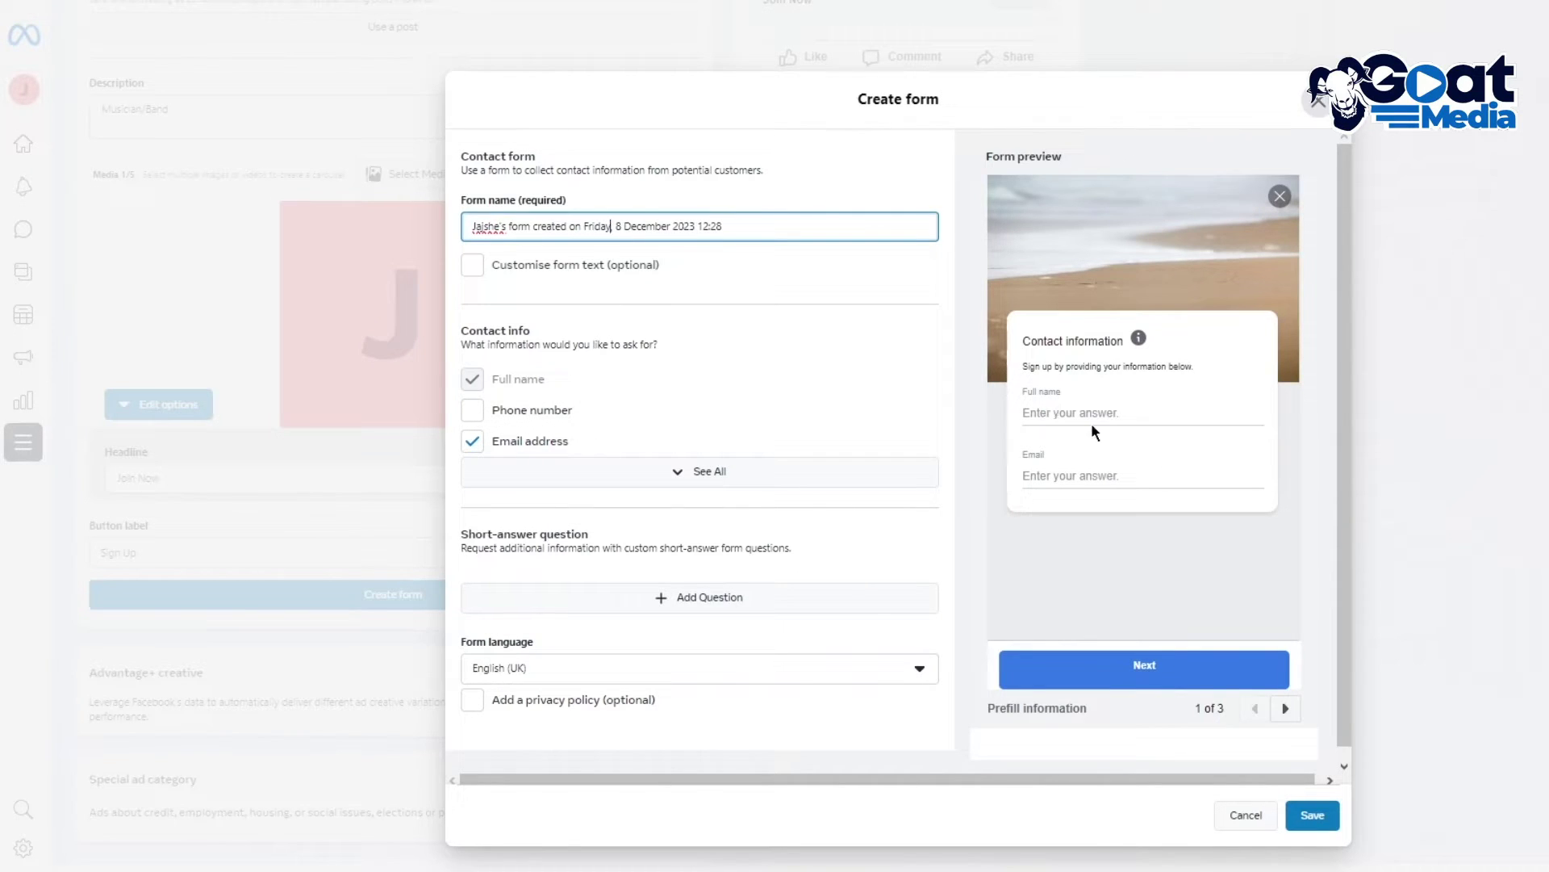
{"action": "left_click", "coordinate": [1318, 101]}
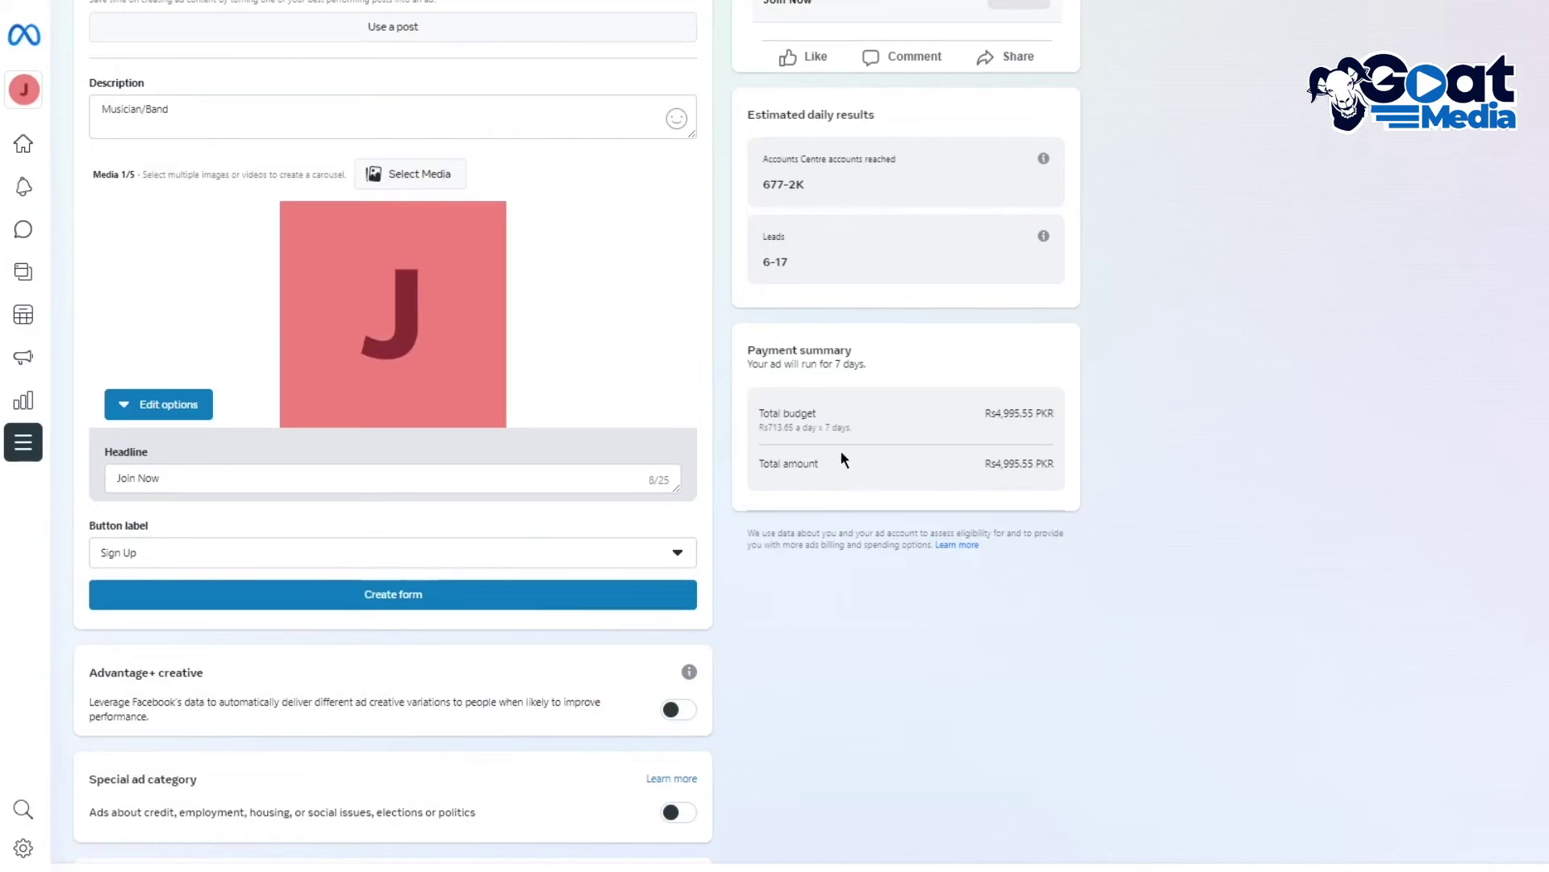
{"action": "scroll", "coordinate": [555, 476], "scroll_direction": "down", "scroll_amount": 2}
{"action": "scroll", "coordinate": [449, 403], "scroll_direction": "down", "scroll_amount": 4}
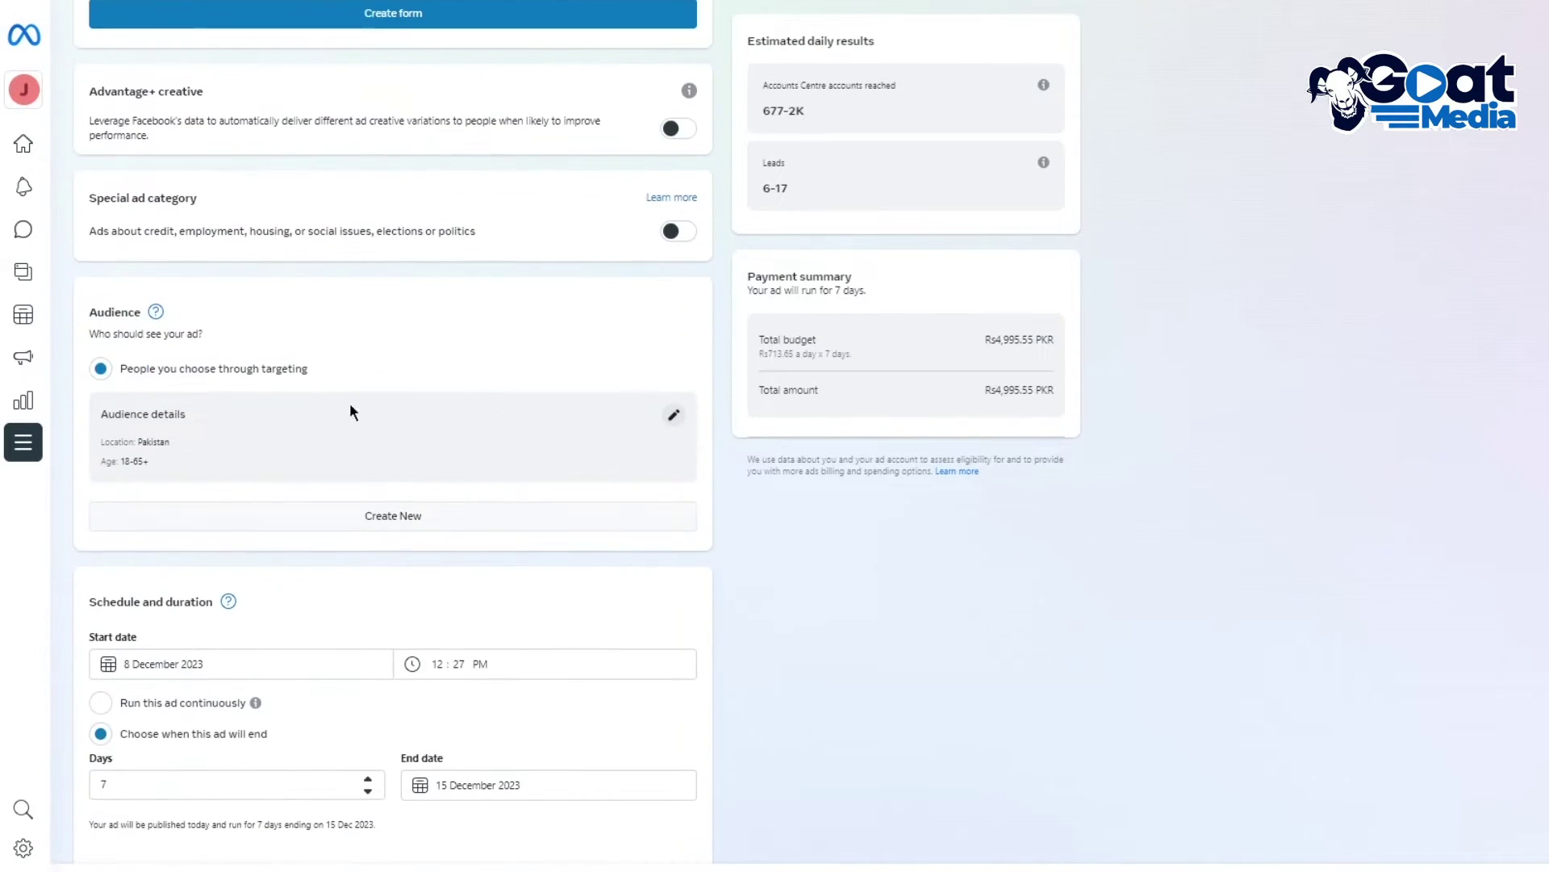
{"action": "scroll", "coordinate": [350, 406], "scroll_direction": "up", "scroll_amount": 1}
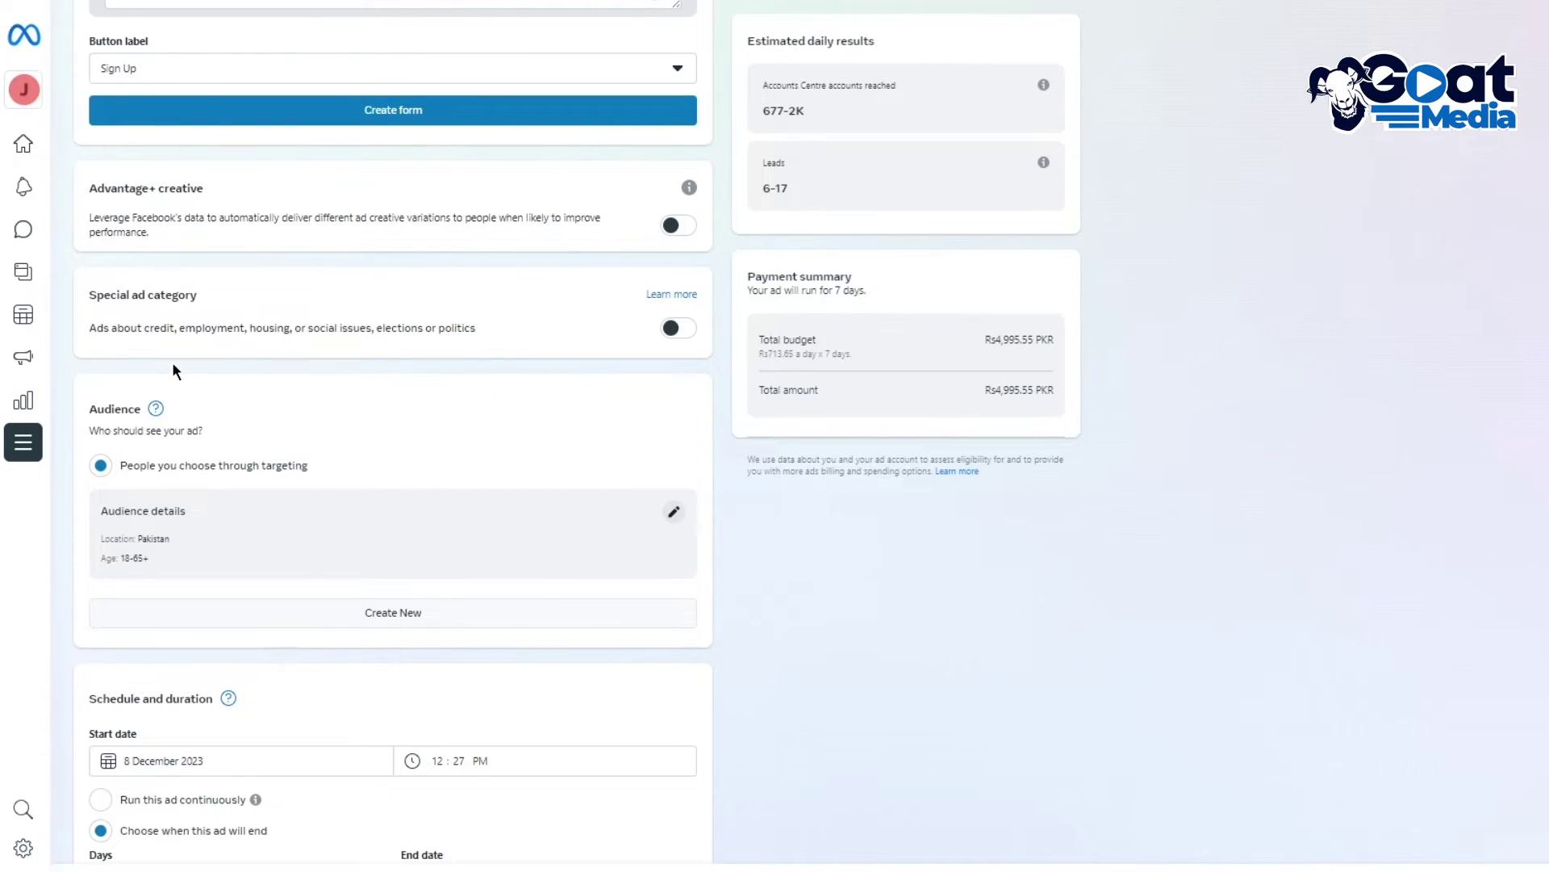
{"action": "scroll", "coordinate": [172, 370], "scroll_direction": "down", "scroll_amount": 3}
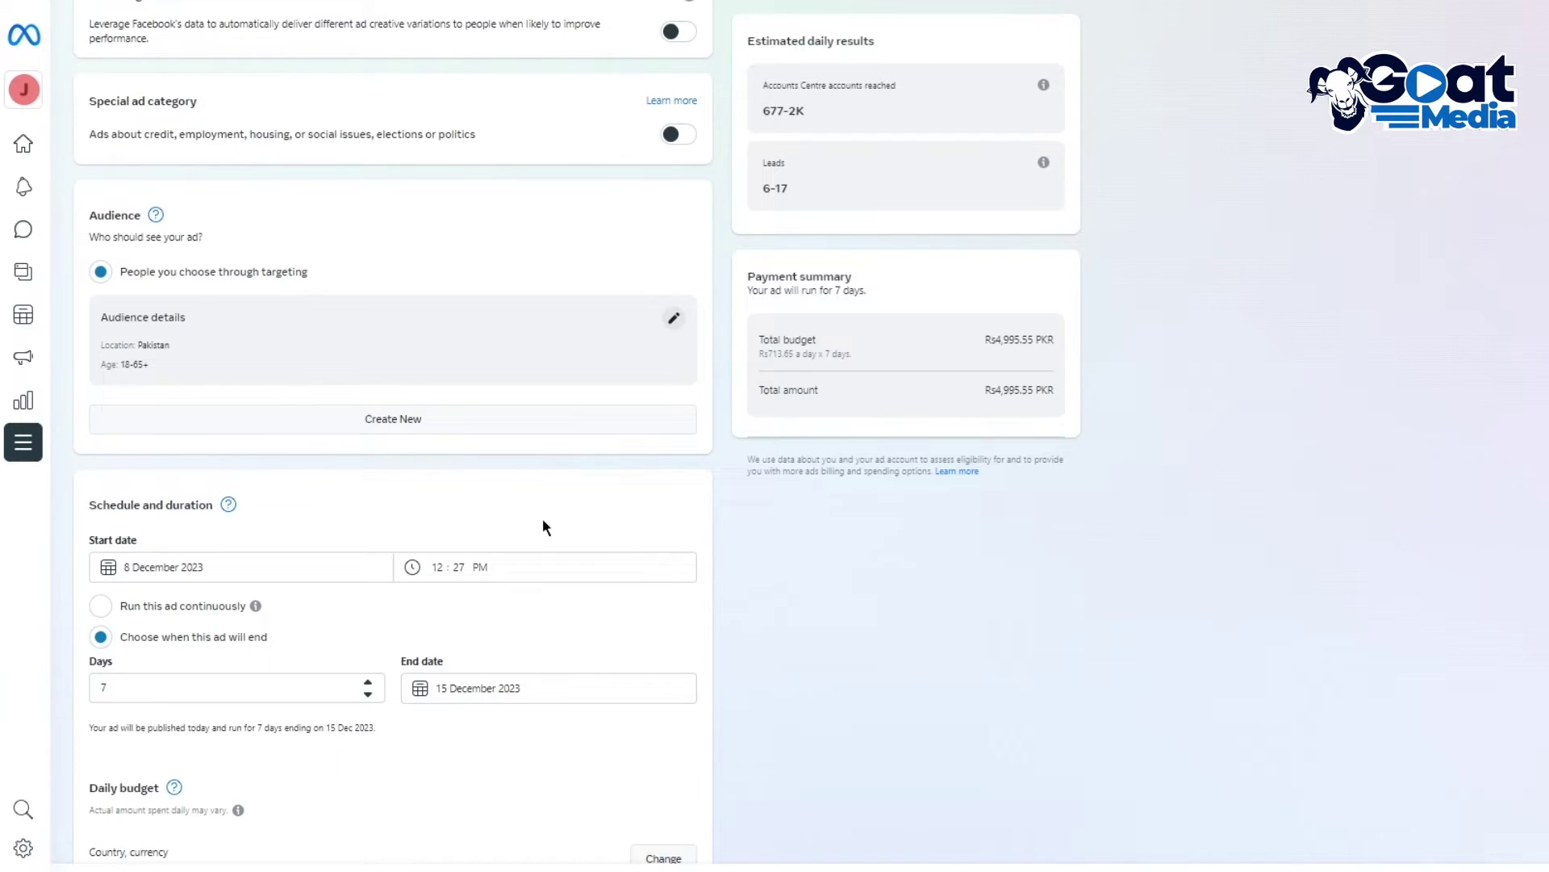
{"action": "scroll", "coordinate": [542, 518], "scroll_direction": "down", "scroll_amount": 8}
{"action": "scroll", "coordinate": [577, 490], "scroll_direction": "up", "scroll_amount": 20}
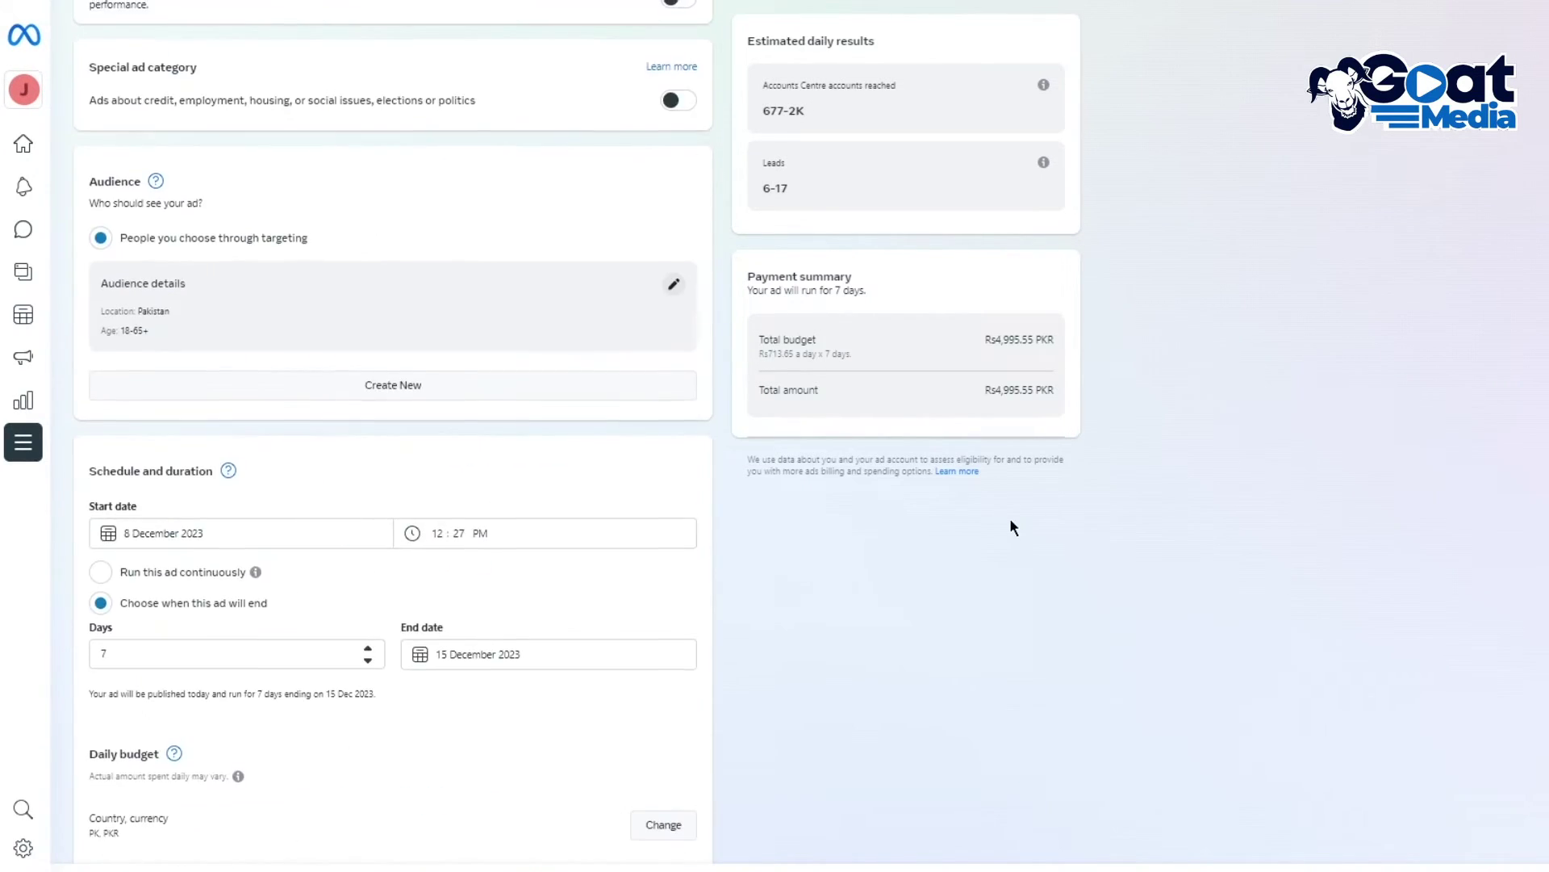
{"action": "scroll", "coordinate": [407, 404], "scroll_direction": "up", "scroll_amount": 5}
{"action": "scroll", "coordinate": [407, 404], "scroll_direction": "down", "scroll_amount": 15}
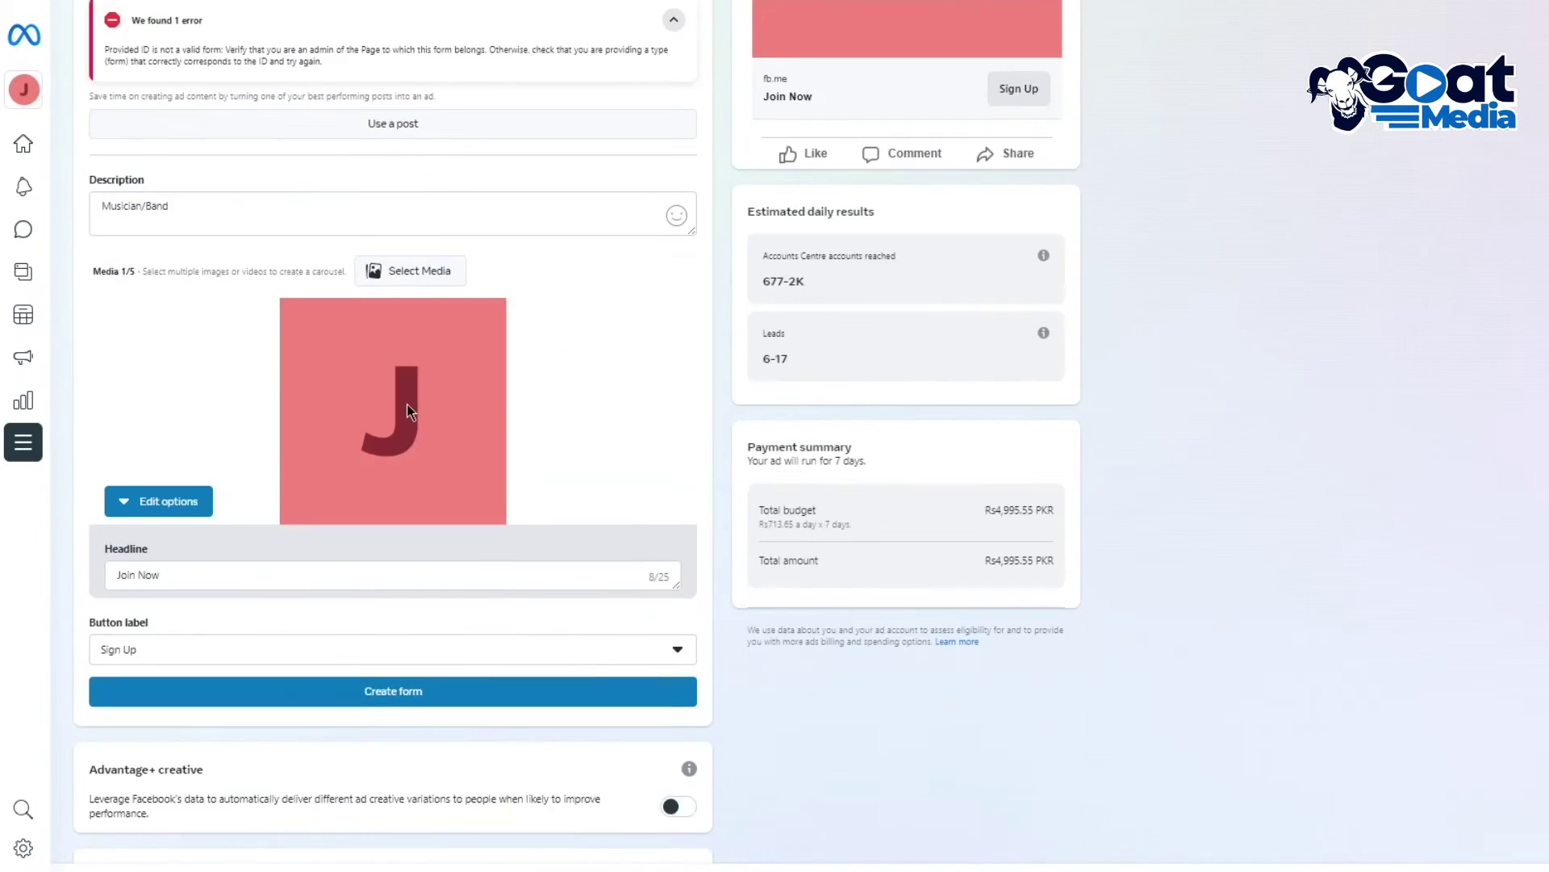
{"action": "scroll", "coordinate": [406, 456], "scroll_direction": "down", "scroll_amount": 1}
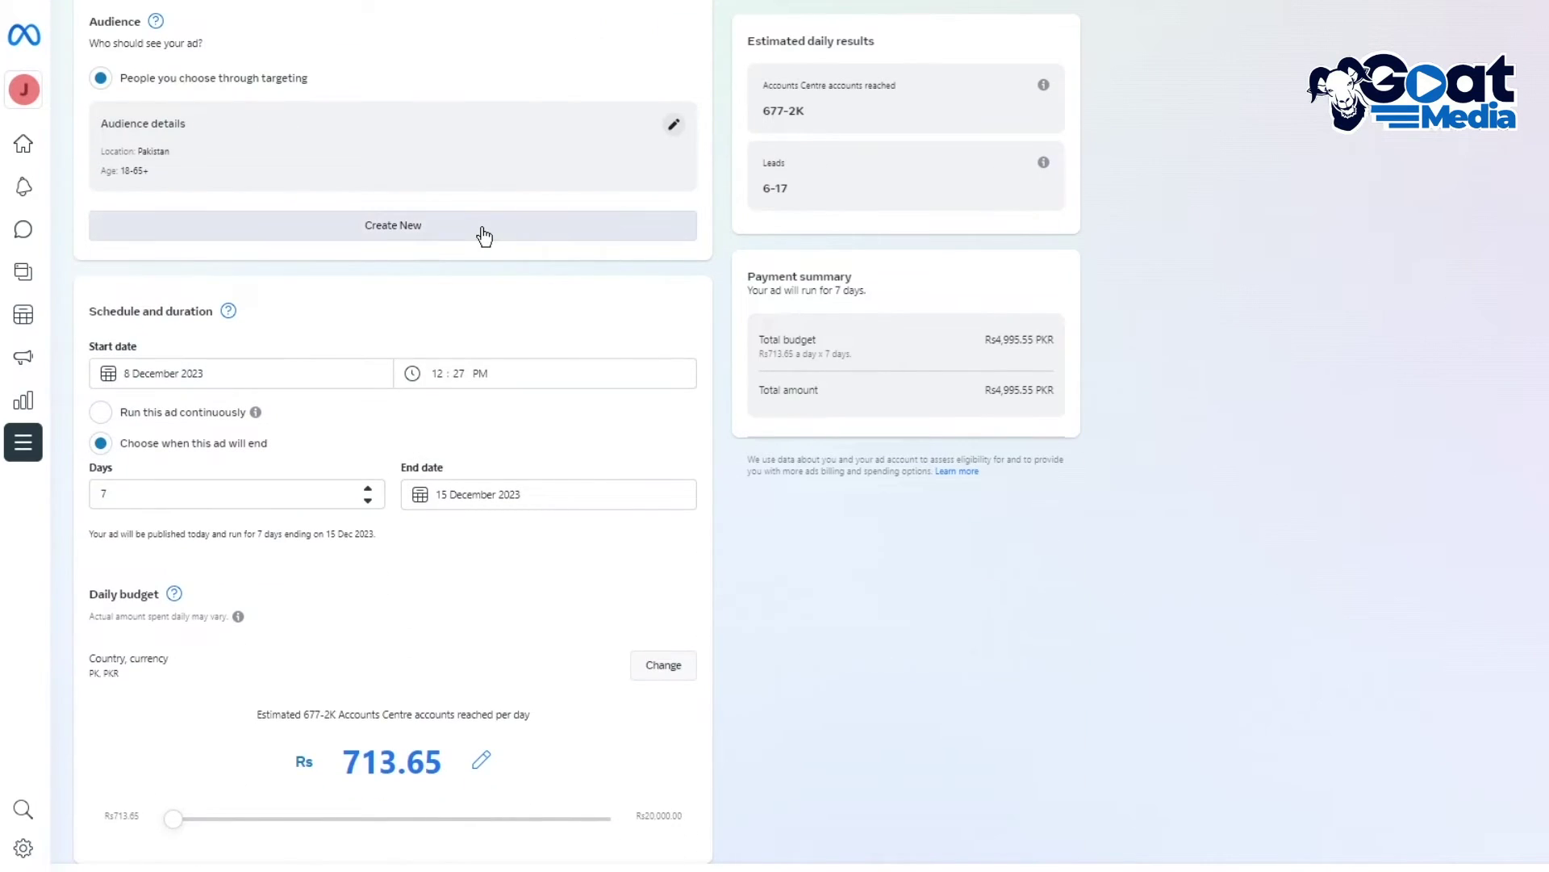
{"action": "scroll", "coordinate": [484, 235], "scroll_direction": "down", "scroll_amount": 4}
{"action": "scroll", "coordinate": [436, 408], "scroll_direction": "down", "scroll_amount": 2}
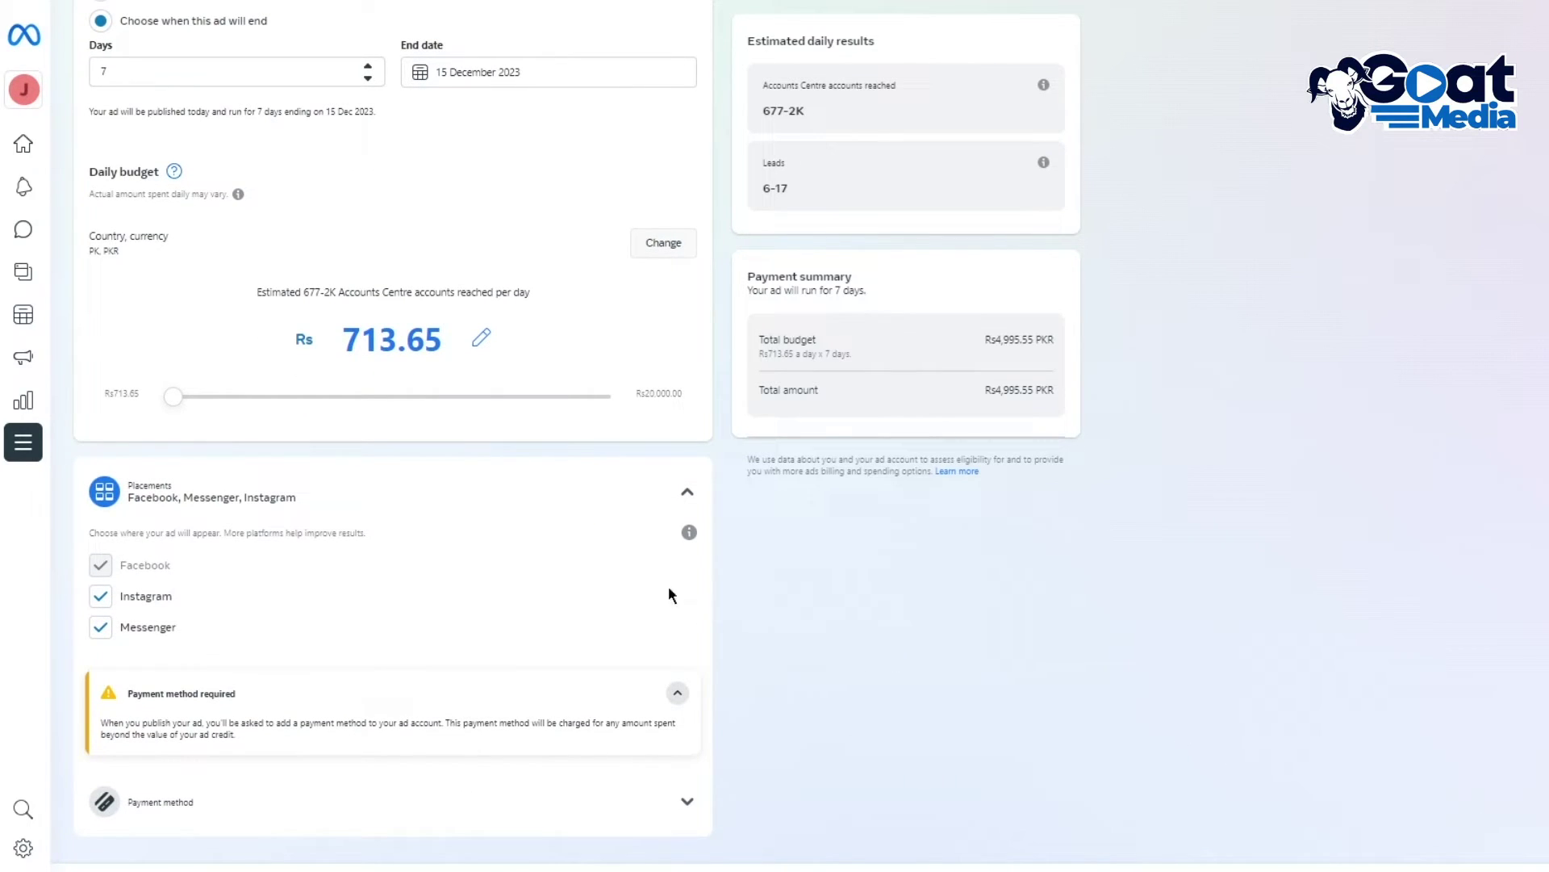
{"action": "scroll", "coordinate": [505, 535], "scroll_direction": "up", "scroll_amount": 20}
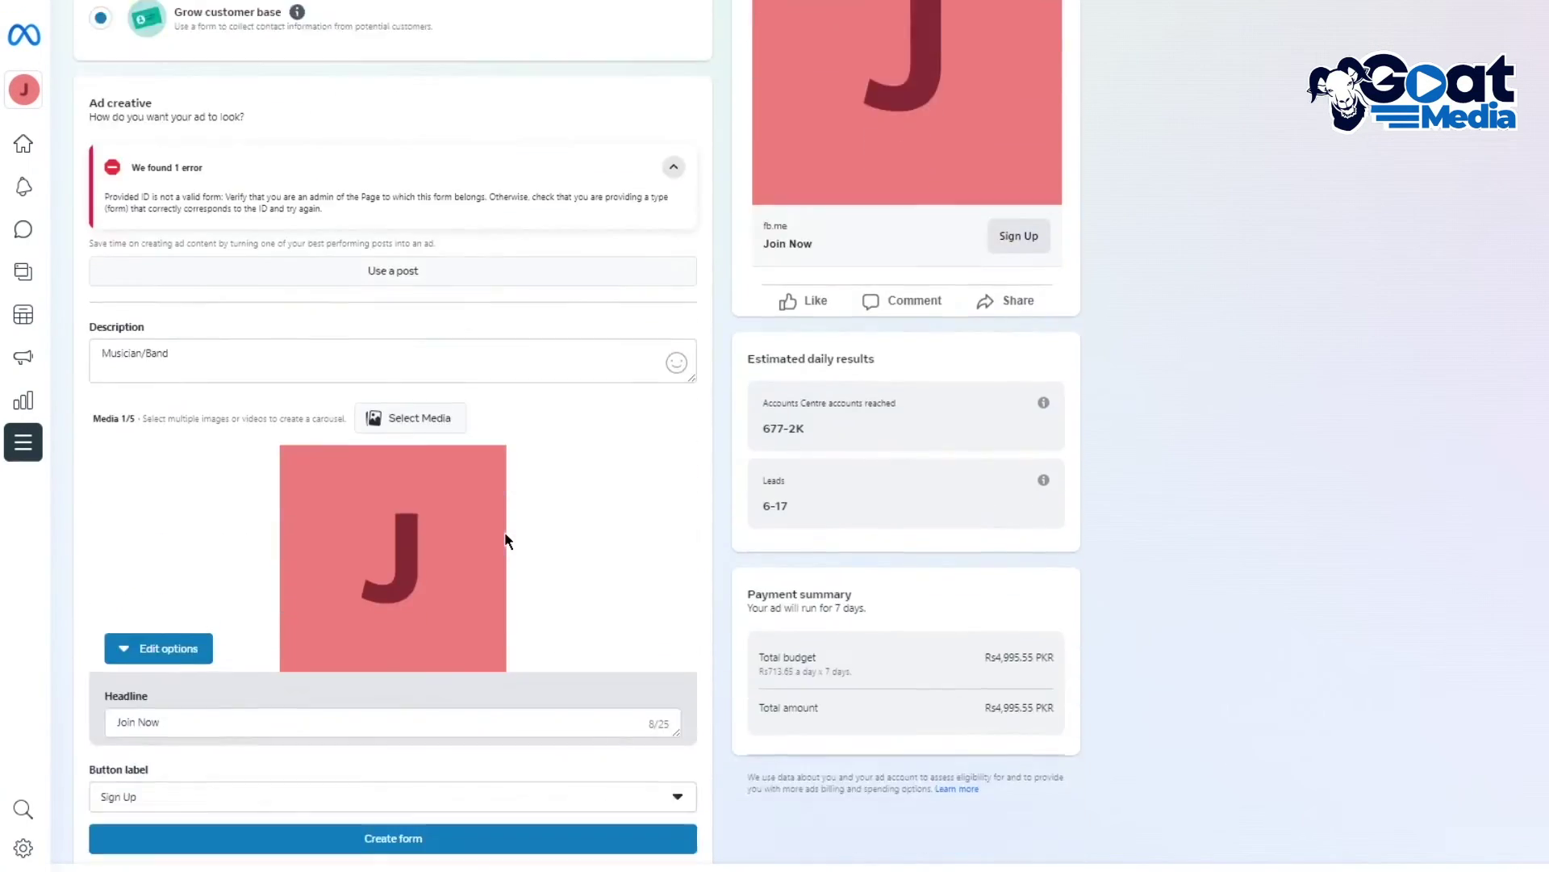
Step: Browse the Page's Facebook and Instagram posts for one to reuse, closing without choosing any
{"action": "scroll", "coordinate": [505, 531], "scroll_direction": "up", "scroll_amount": 4}
{"action": "left_click", "coordinate": [408, 571]}
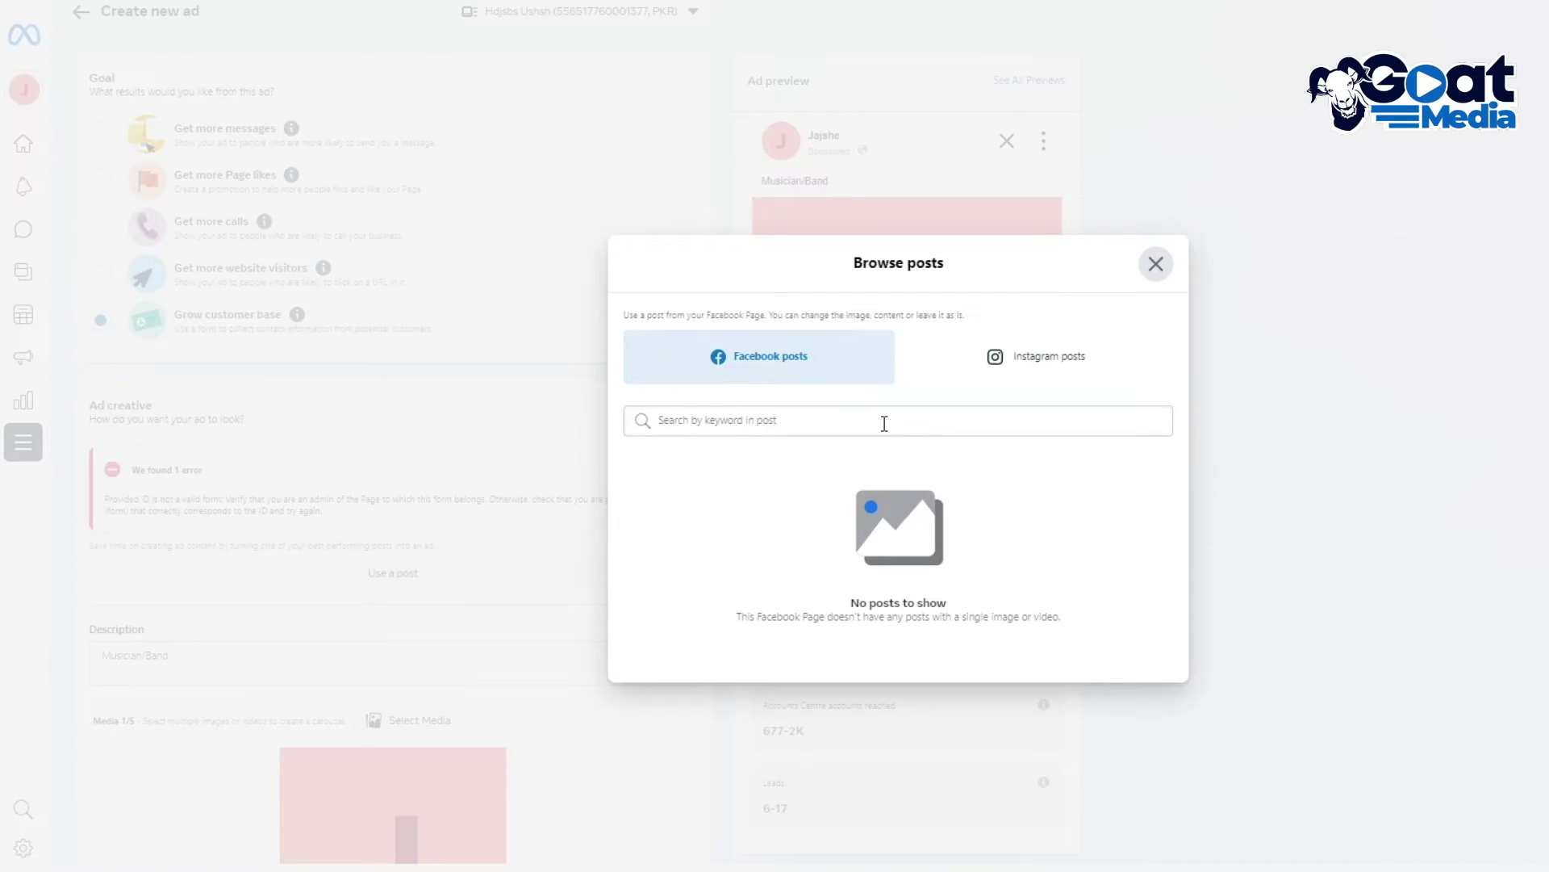
{"action": "left_click", "coordinate": [884, 424]}
{"action": "left_click", "coordinate": [997, 377]}
{"action": "left_click", "coordinate": [863, 373]}
{"action": "left_click", "coordinate": [1155, 264]}
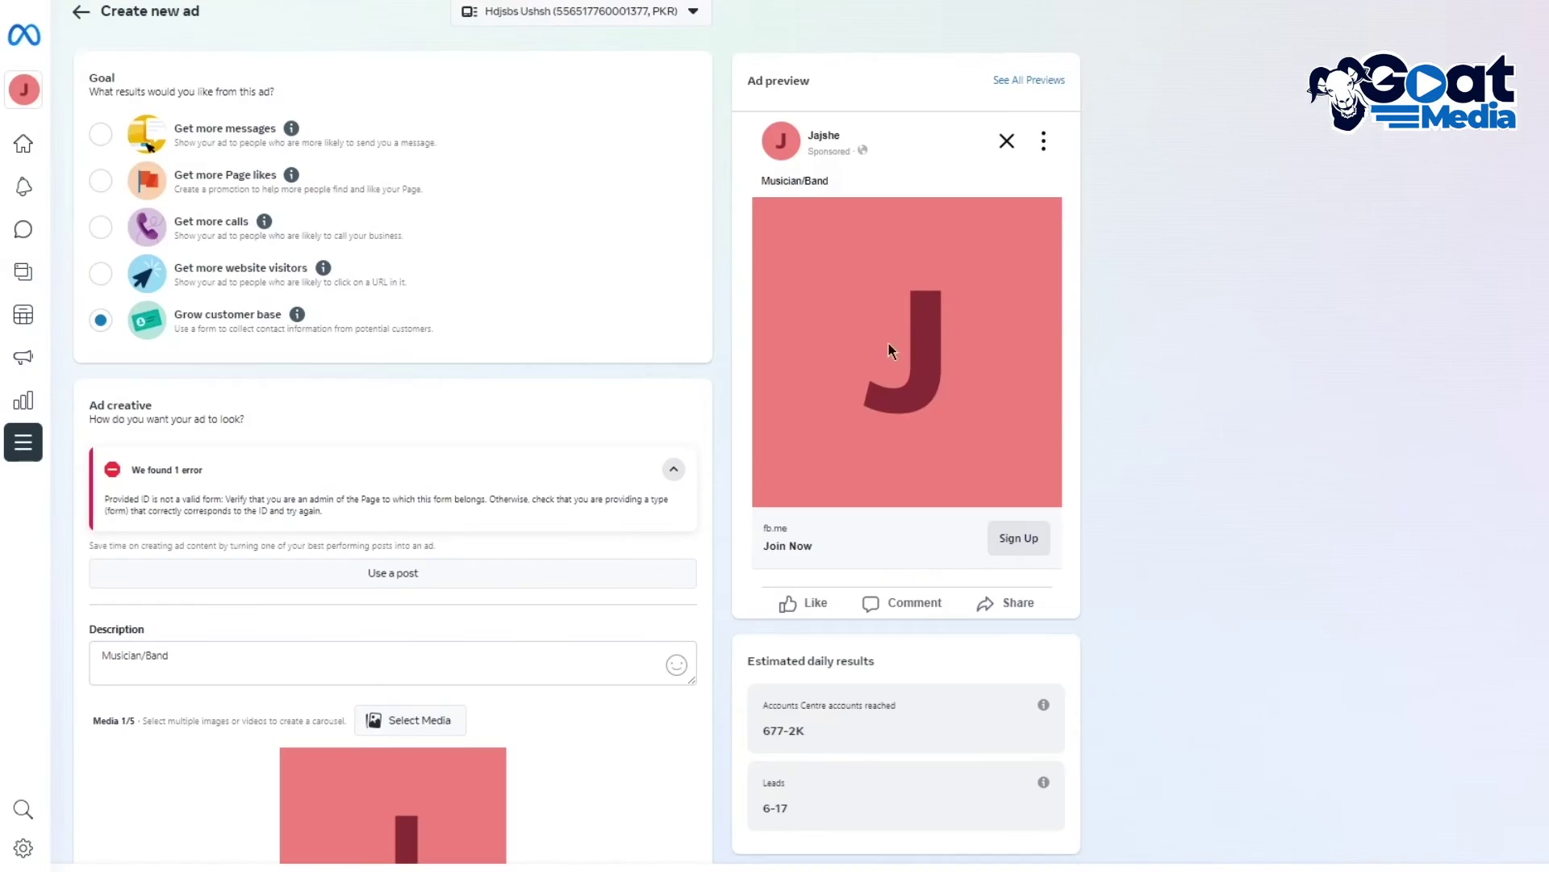
Step: Collapse the invalid-form error notice in the ad editor
{"action": "left_click", "coordinate": [670, 471]}
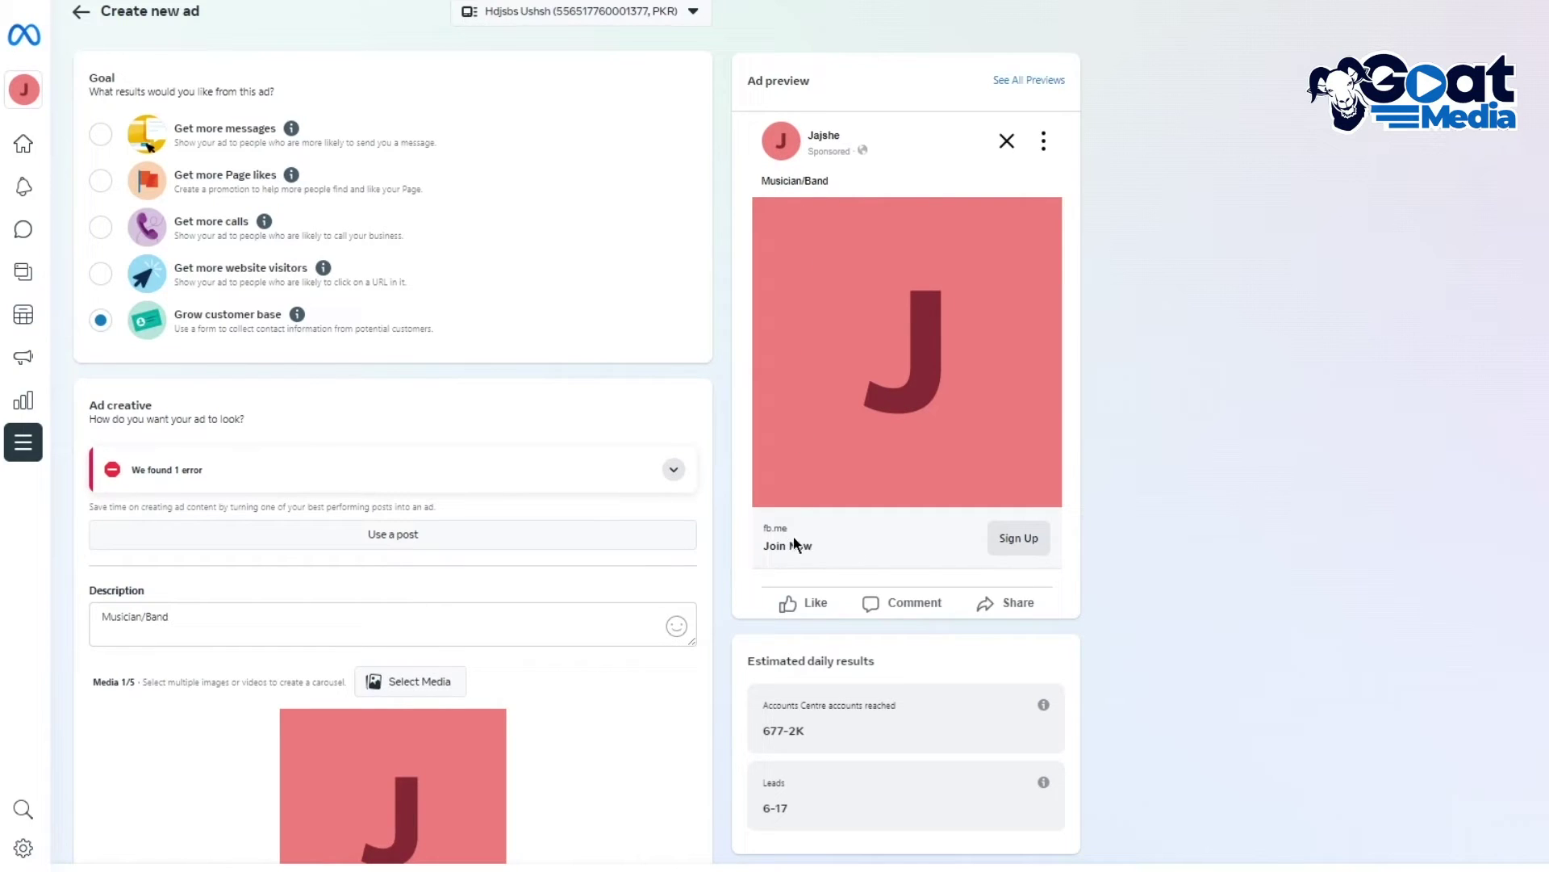
{"action": "scroll", "coordinate": [1017, 539], "scroll_direction": "down", "scroll_amount": 6}
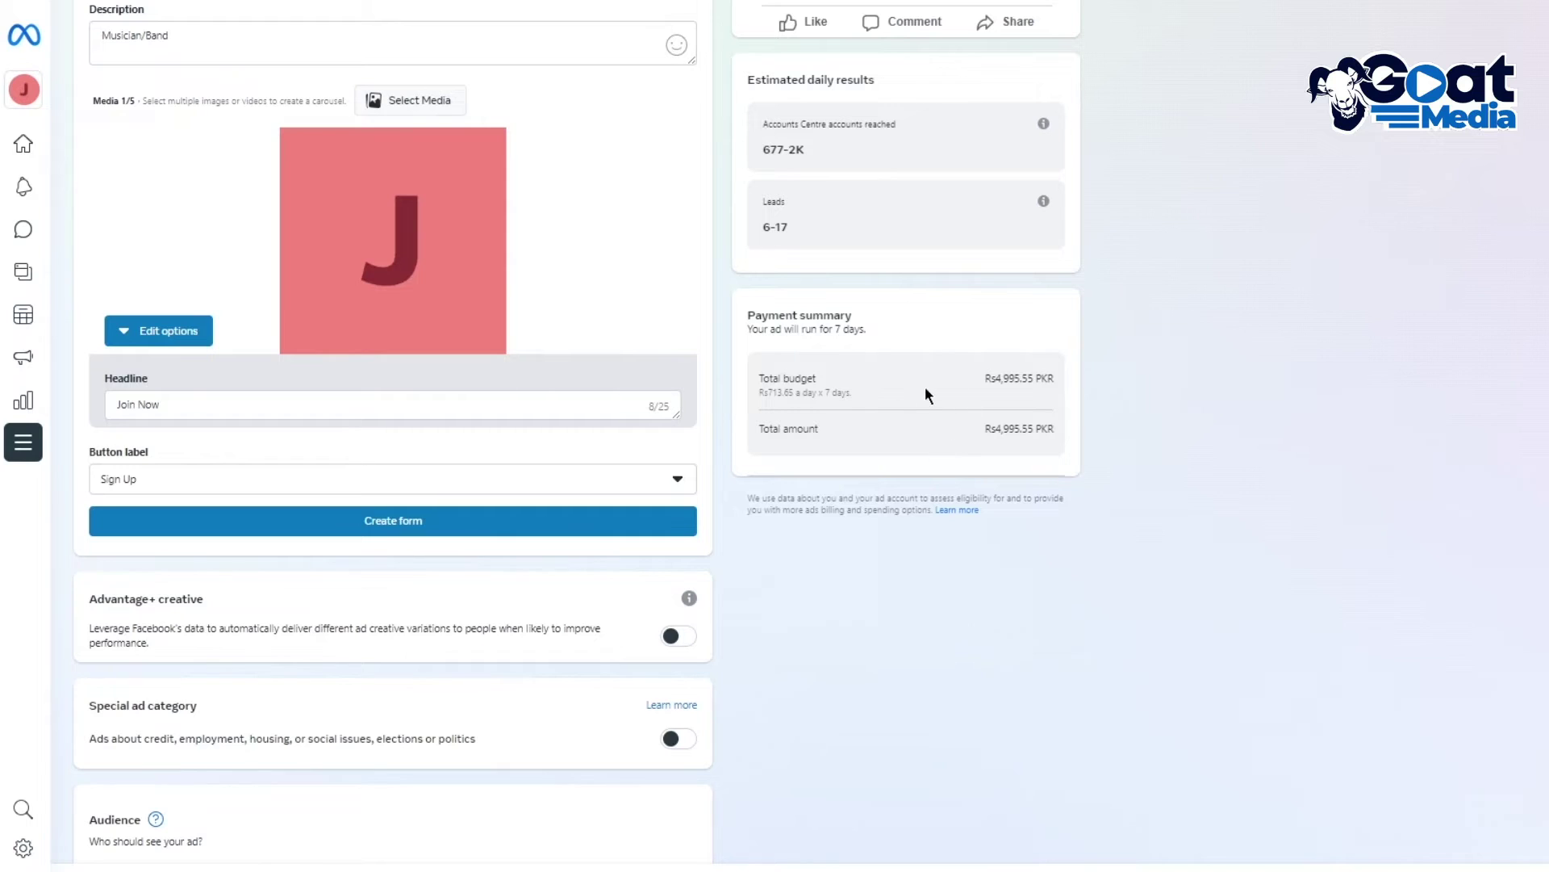
{"action": "scroll", "coordinate": [1171, 583], "scroll_direction": "down", "scroll_amount": 4}
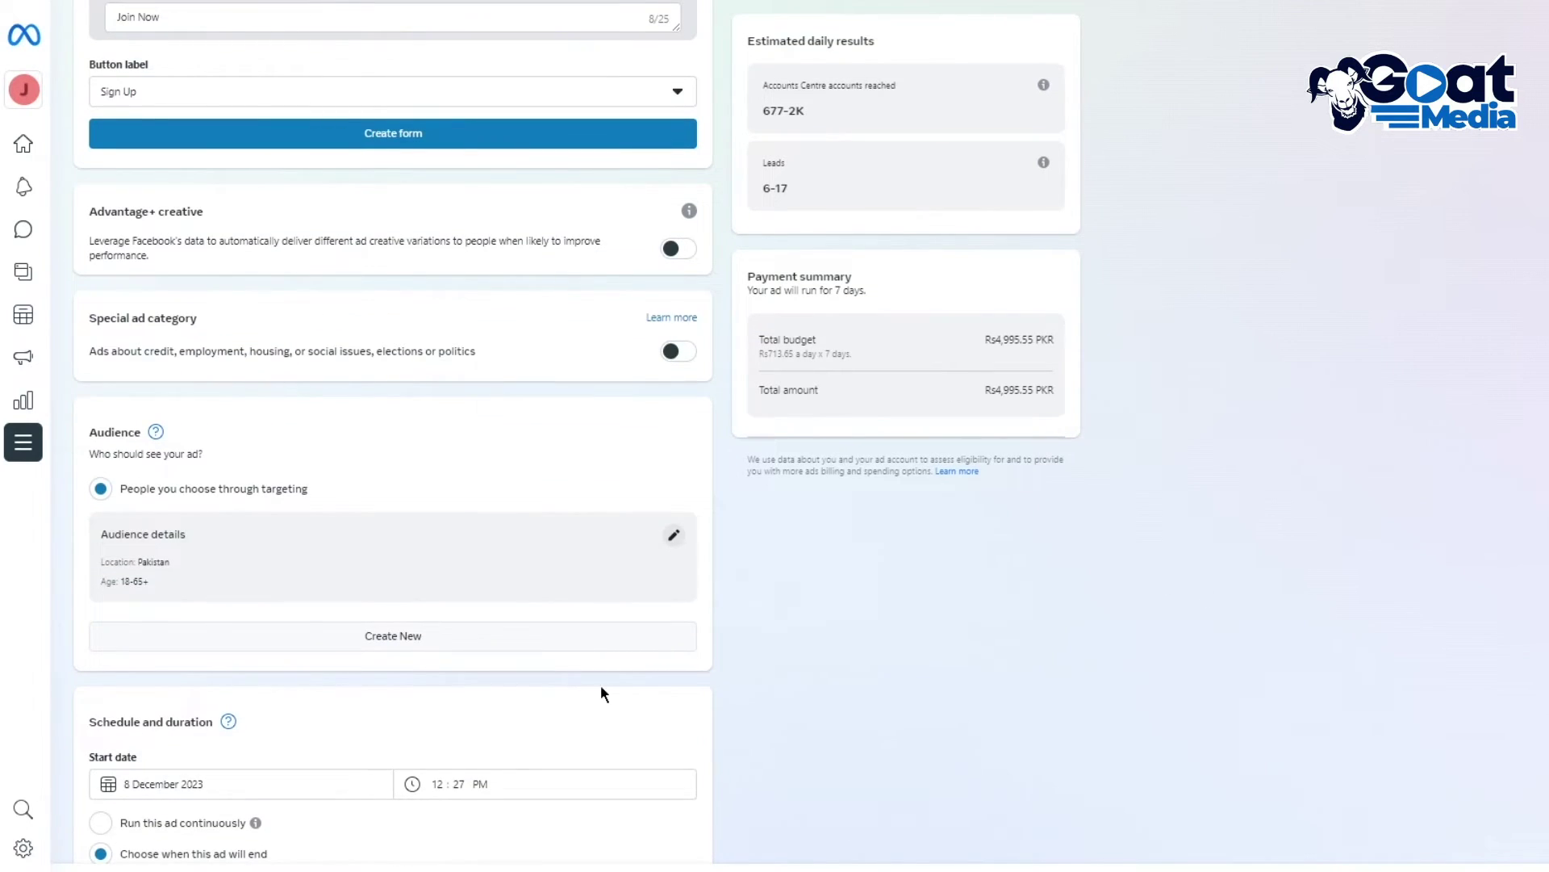
{"action": "scroll", "coordinate": [604, 694], "scroll_direction": "down", "scroll_amount": 3}
Step: Set the ad to run continuously on the Rs713.65 daily budget and start adding a payment method
{"action": "left_click", "coordinate": [100, 530]}
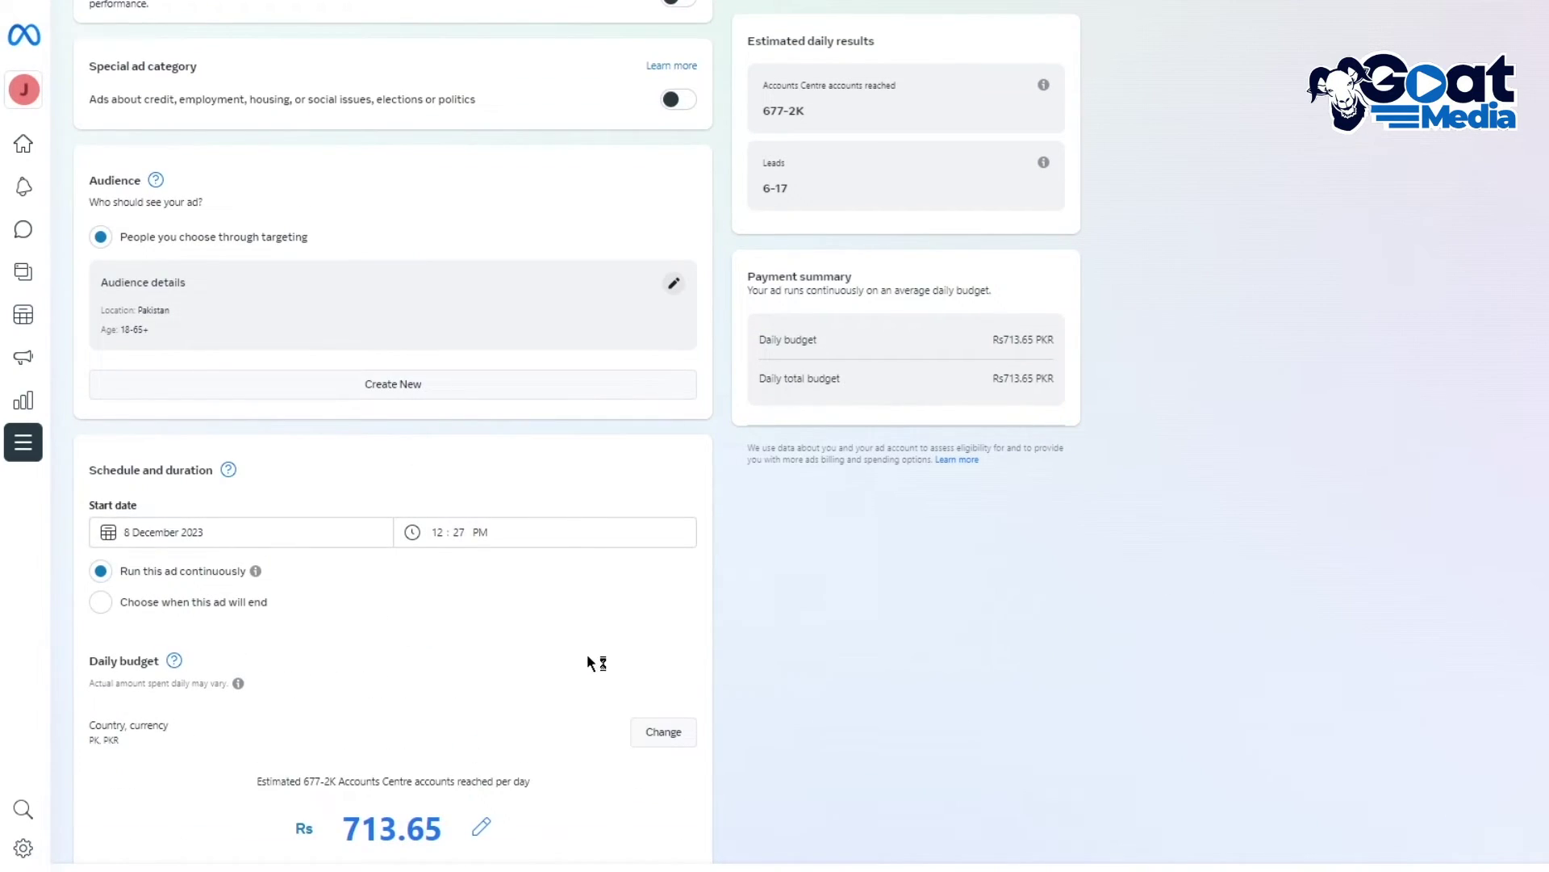
{"action": "scroll", "coordinate": [677, 529], "scroll_direction": "down", "scroll_amount": 2}
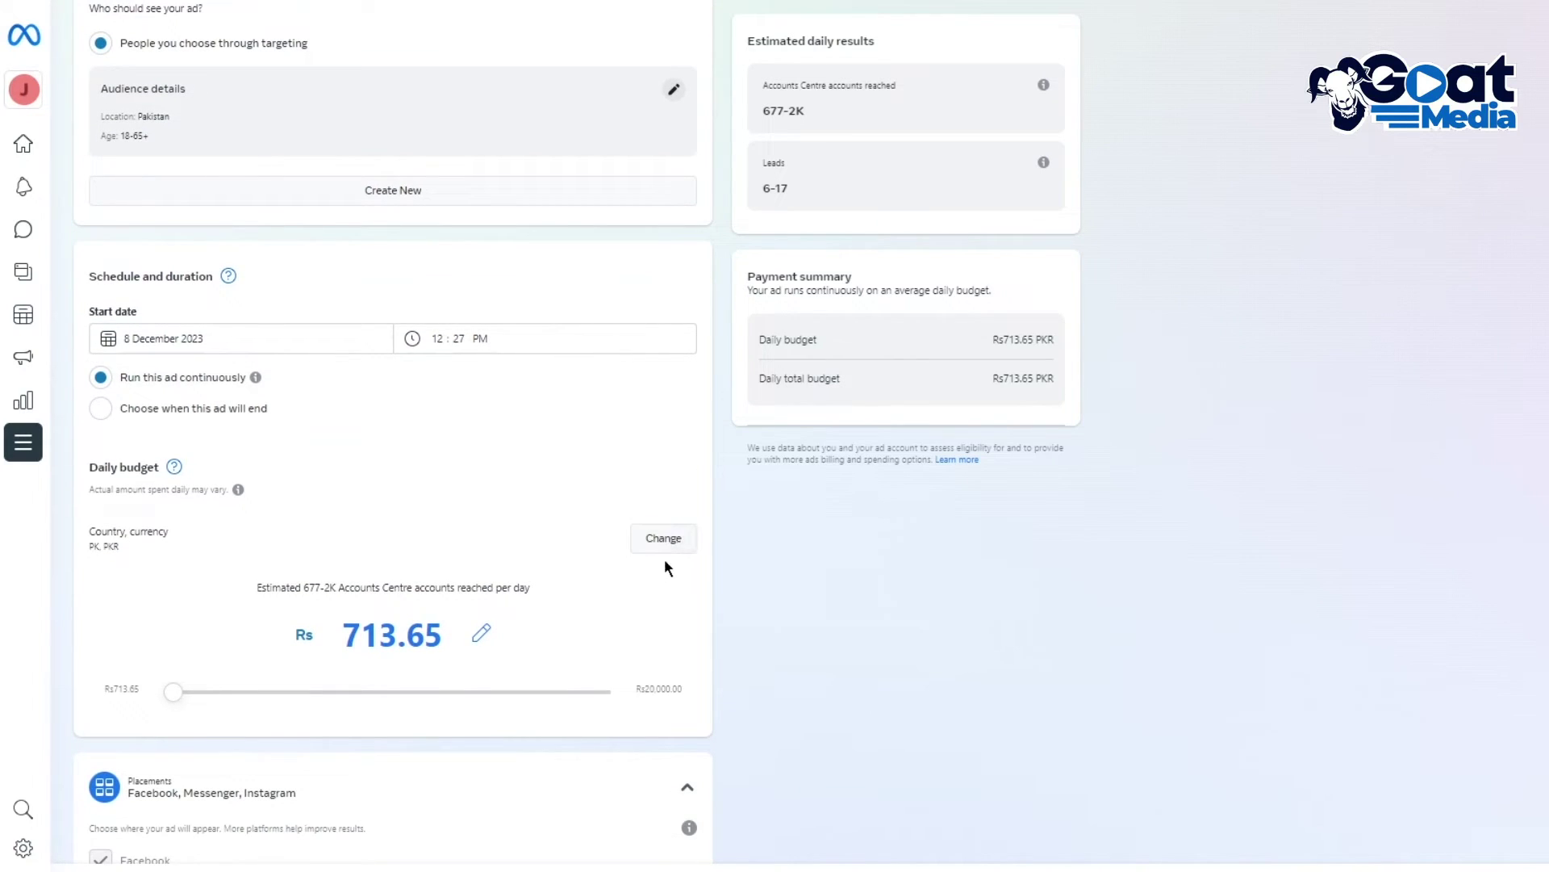
{"action": "scroll", "coordinate": [444, 575], "scroll_direction": "down", "scroll_amount": 2}
{"action": "scroll", "coordinate": [444, 575], "scroll_direction": "down", "scroll_amount": 2}
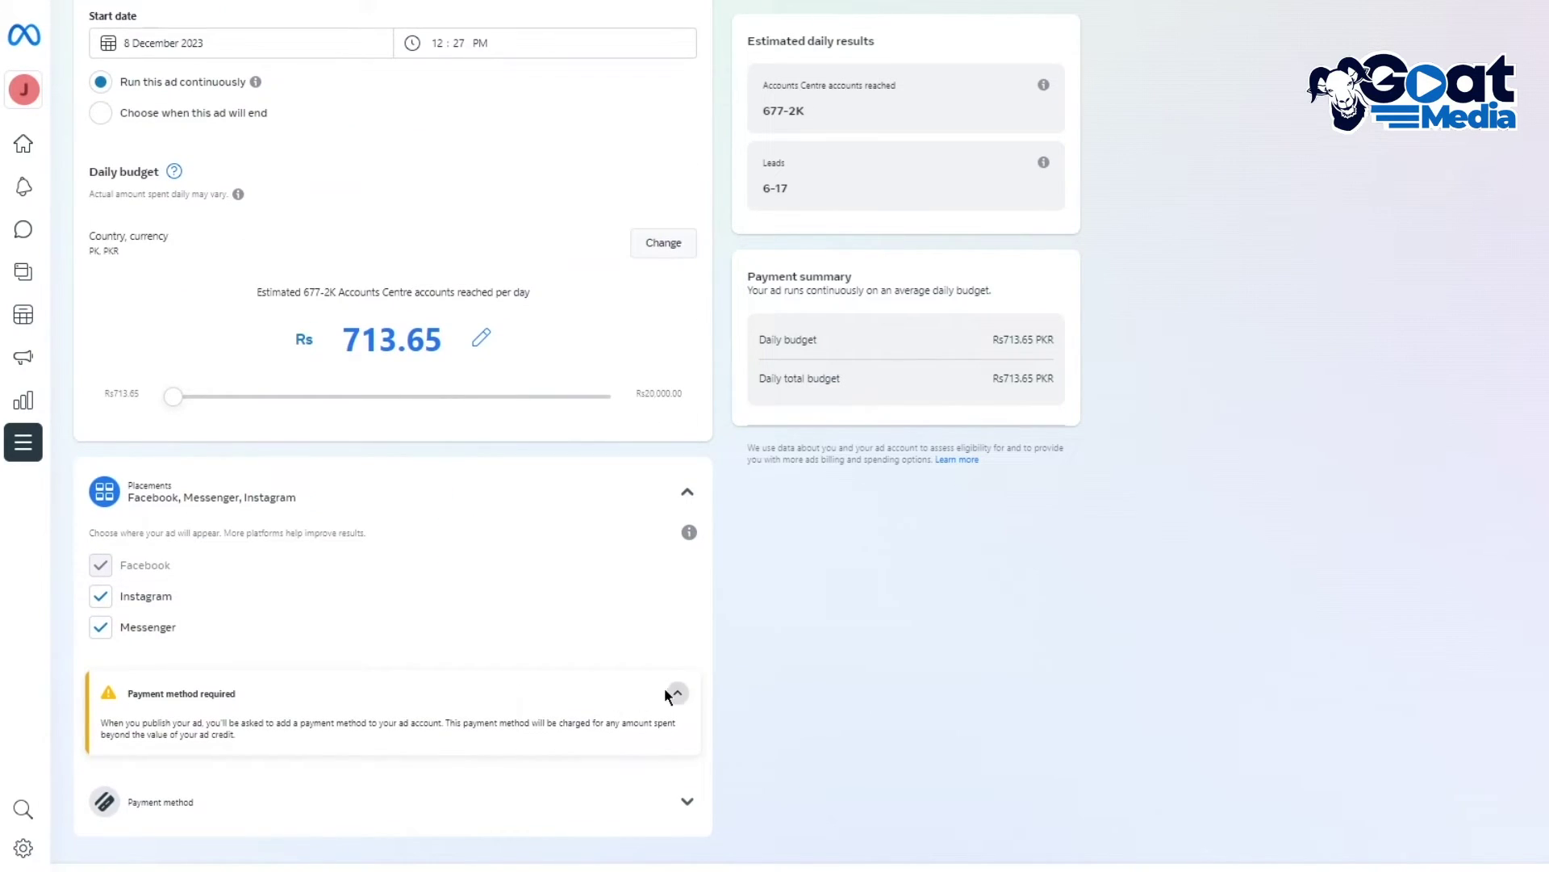
{"action": "left_click", "coordinate": [249, 802]}
{"action": "scroll", "coordinate": [463, 654], "scroll_direction": "down", "scroll_amount": 1}
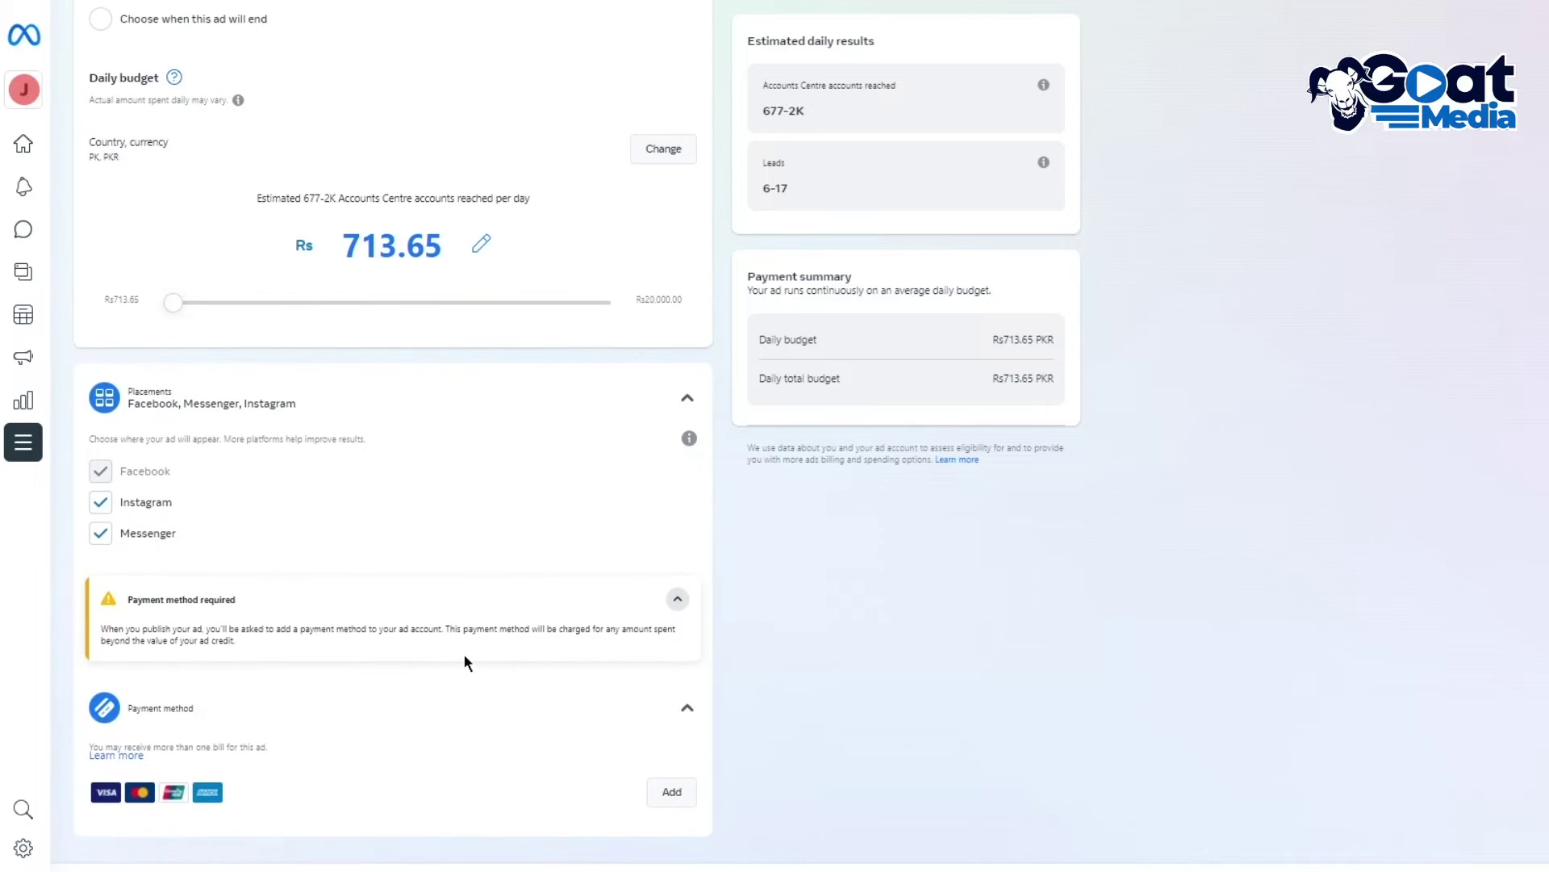
{"action": "left_click", "coordinate": [674, 791]}
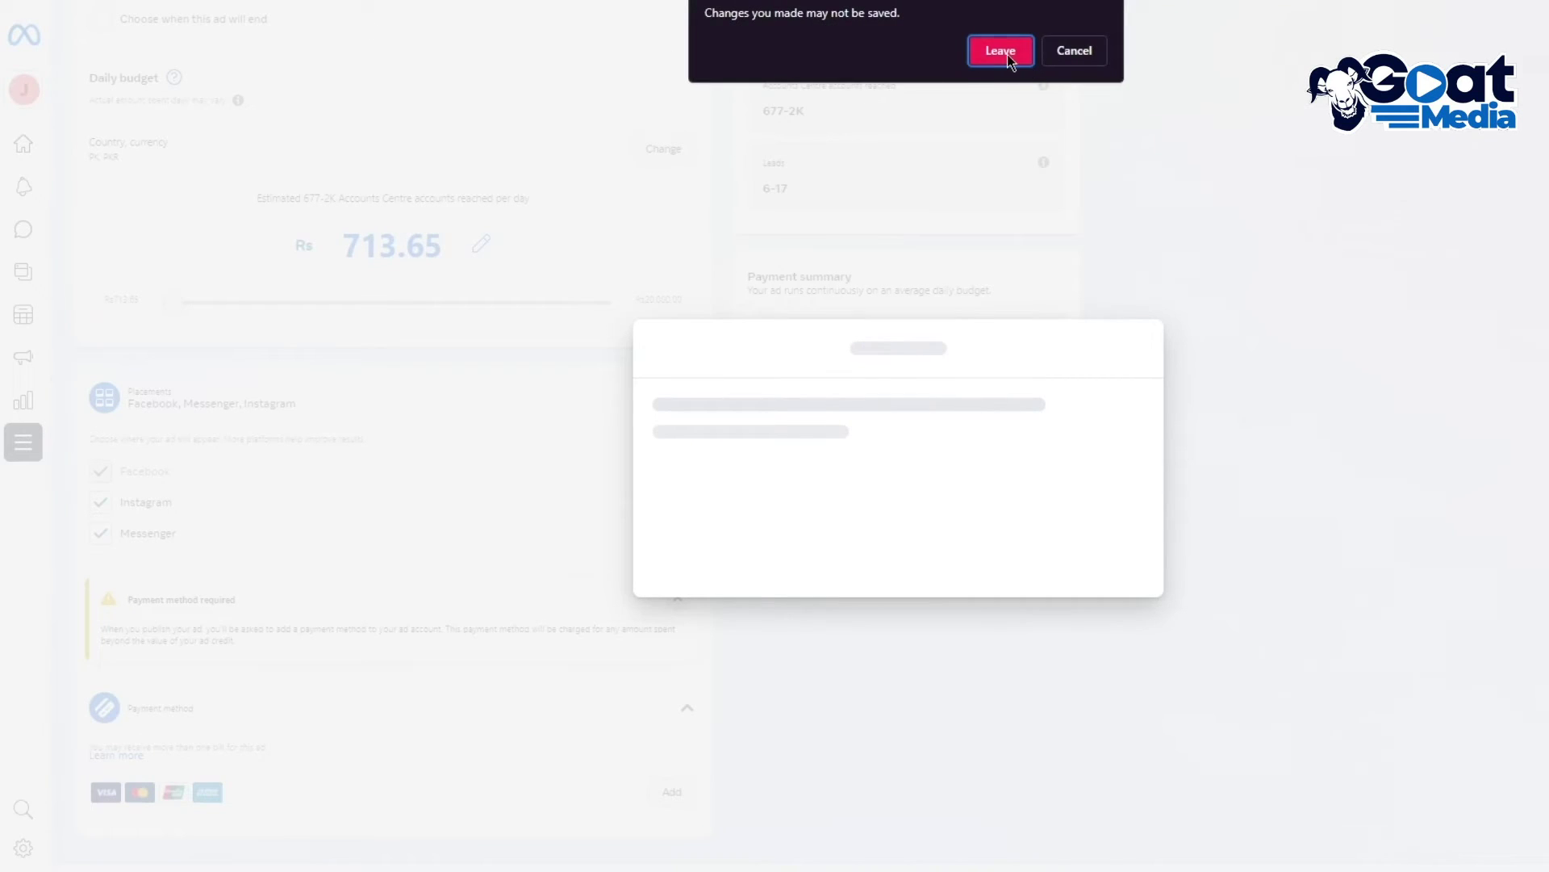
Step: Leave the unsaved ad editor and dismiss the attribution tip on the empty Campaigns list
{"action": "left_click", "coordinate": [1003, 56]}
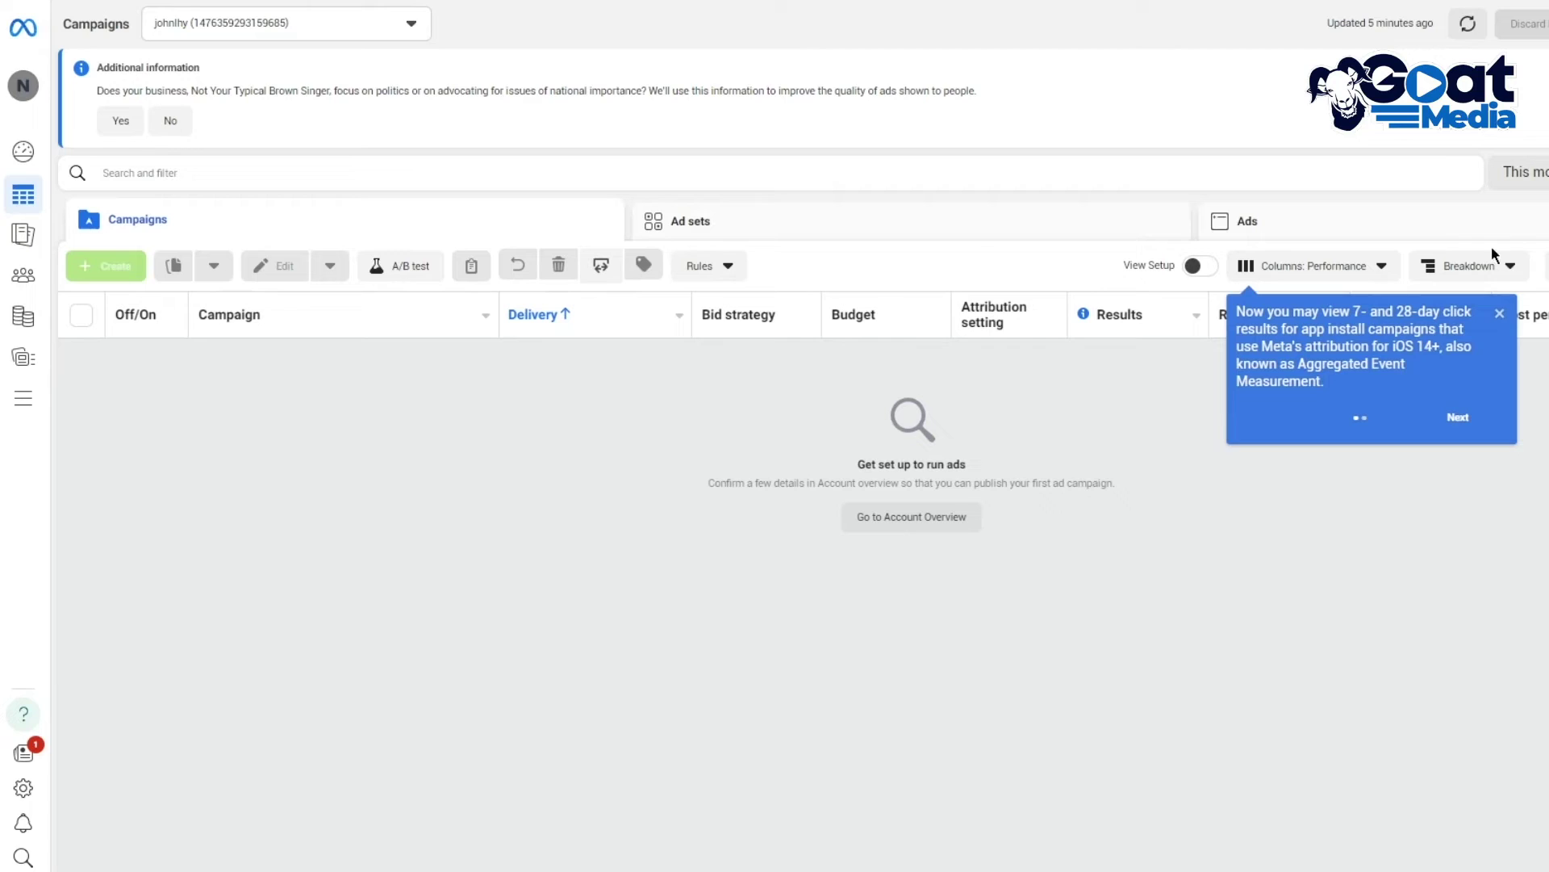
{"action": "left_click", "coordinate": [1499, 313]}
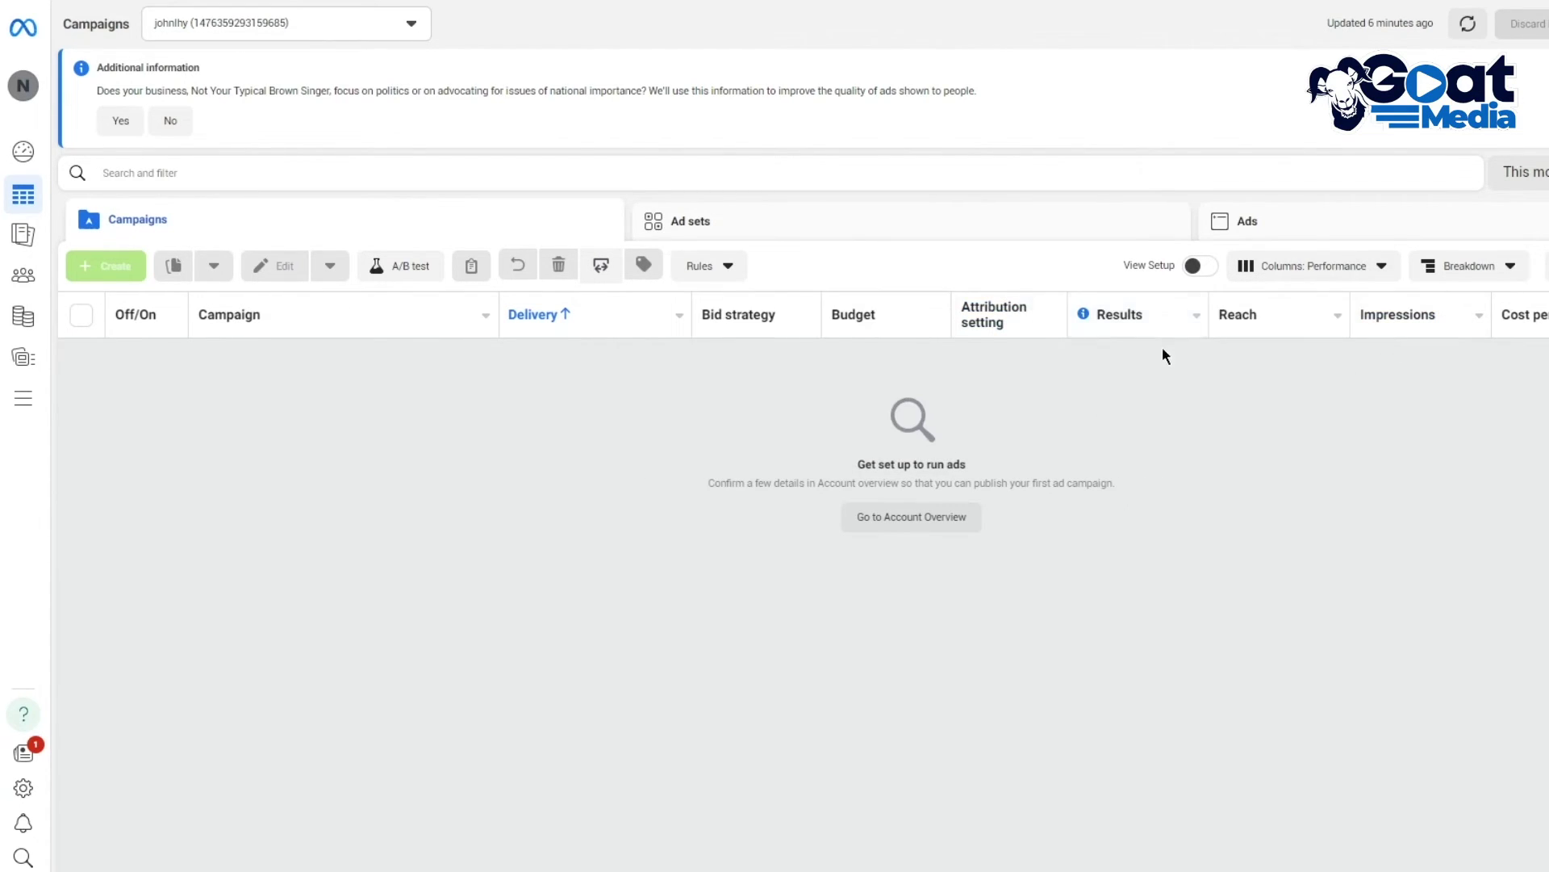
{"action": "mouse_move", "coordinate": [1089, 327]}
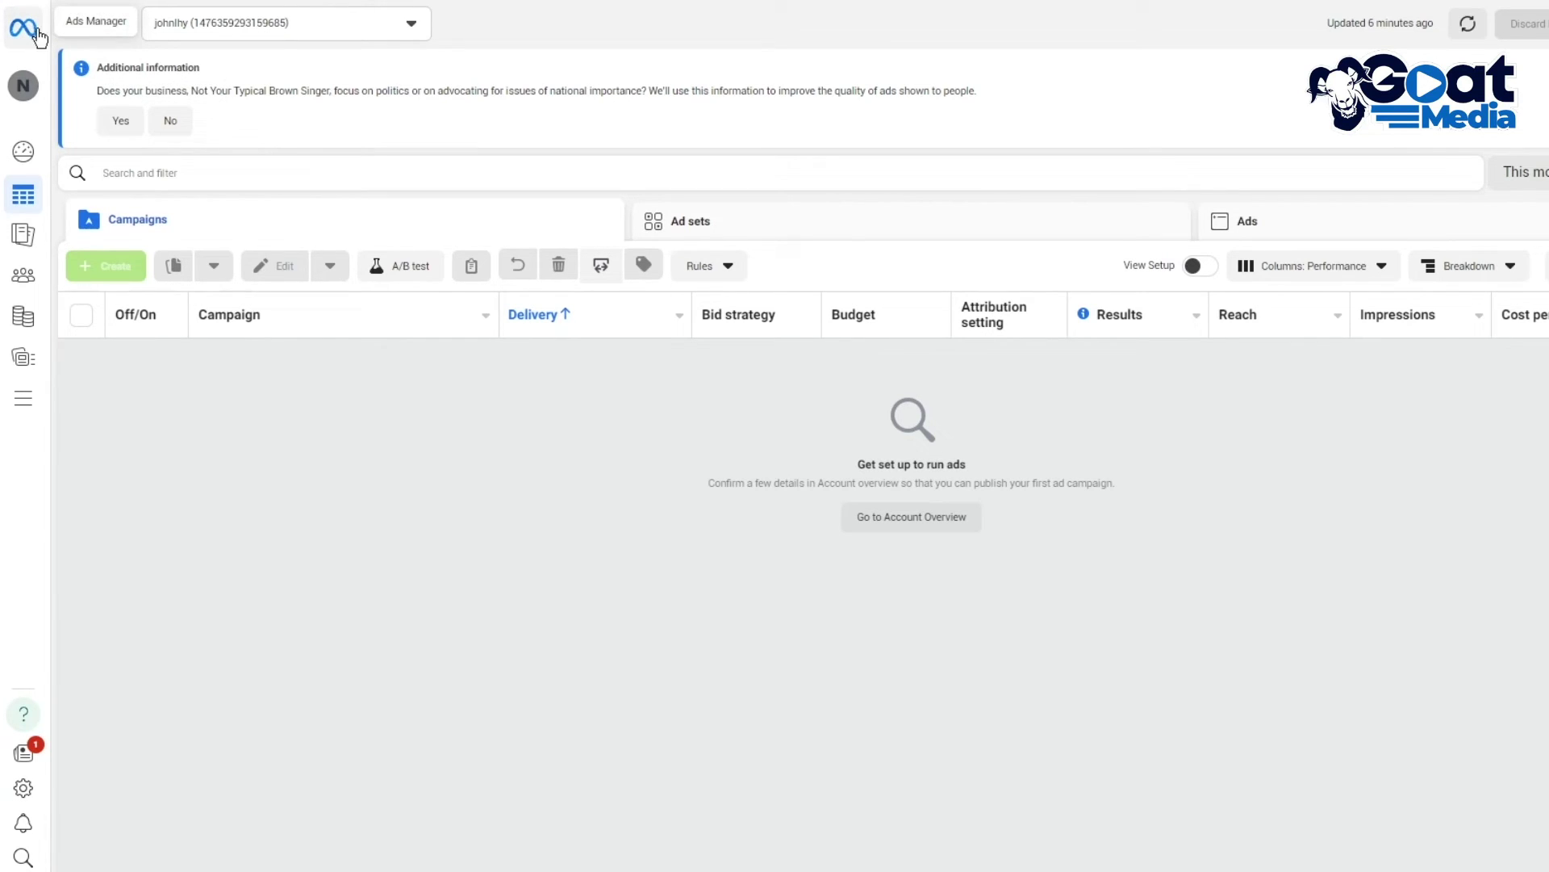
Step: Leave the empty Campaigns list and load Meta Business Suite via the 'meta' address-bar suggestion
{"action": "left_click", "coordinate": [24, 103]}
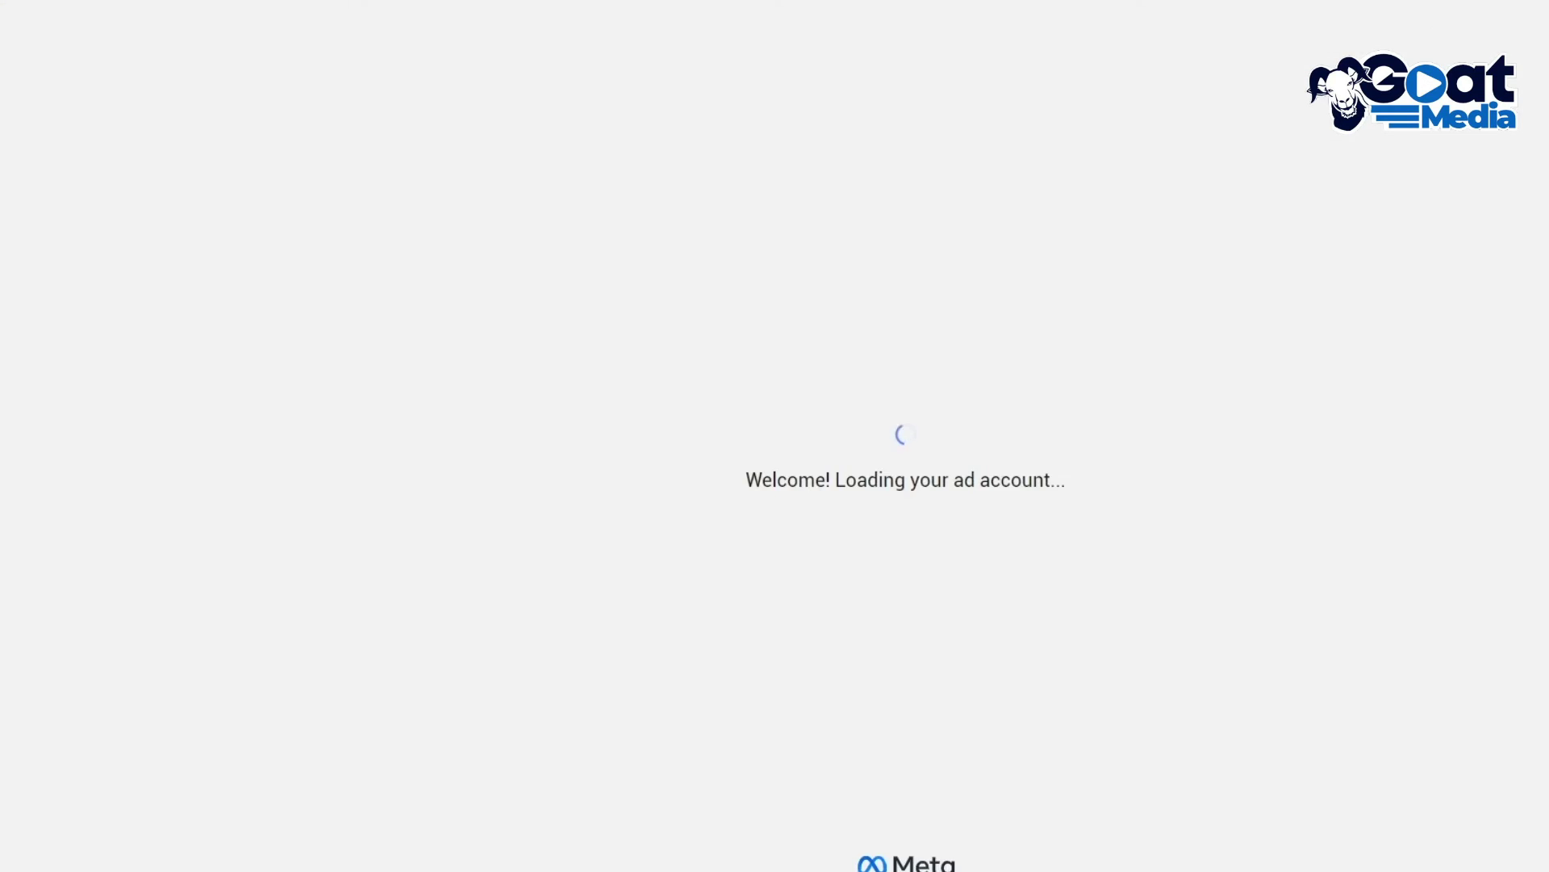
{"action": "left_click", "coordinate": [323, 6]}
{"action": "type", "text": "meta"}
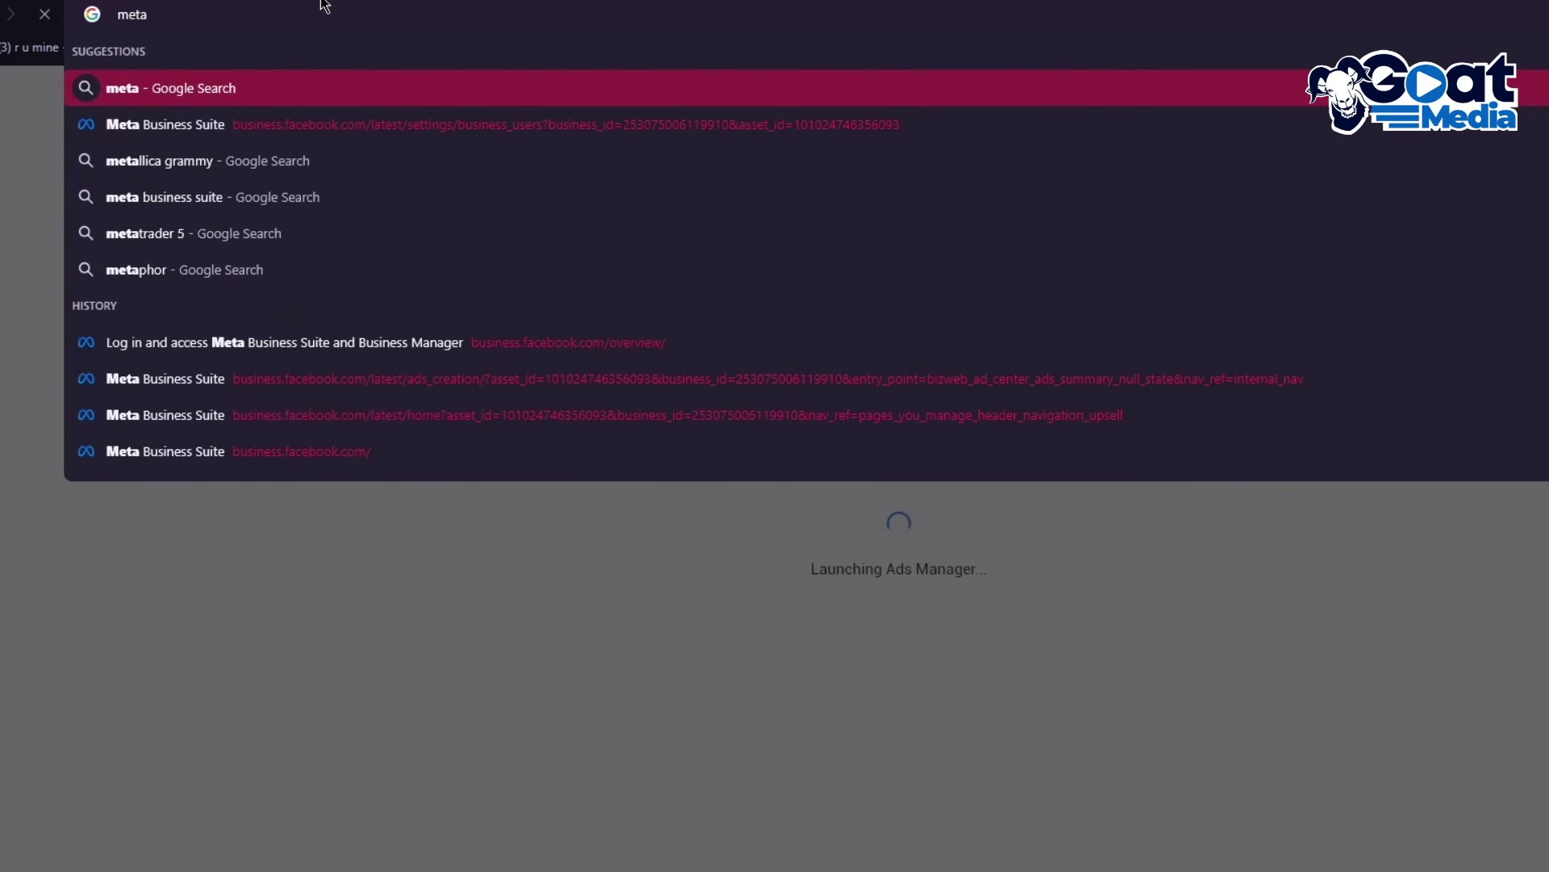
{"action": "key", "text": "Down"}
{"action": "key", "text": "Return"}
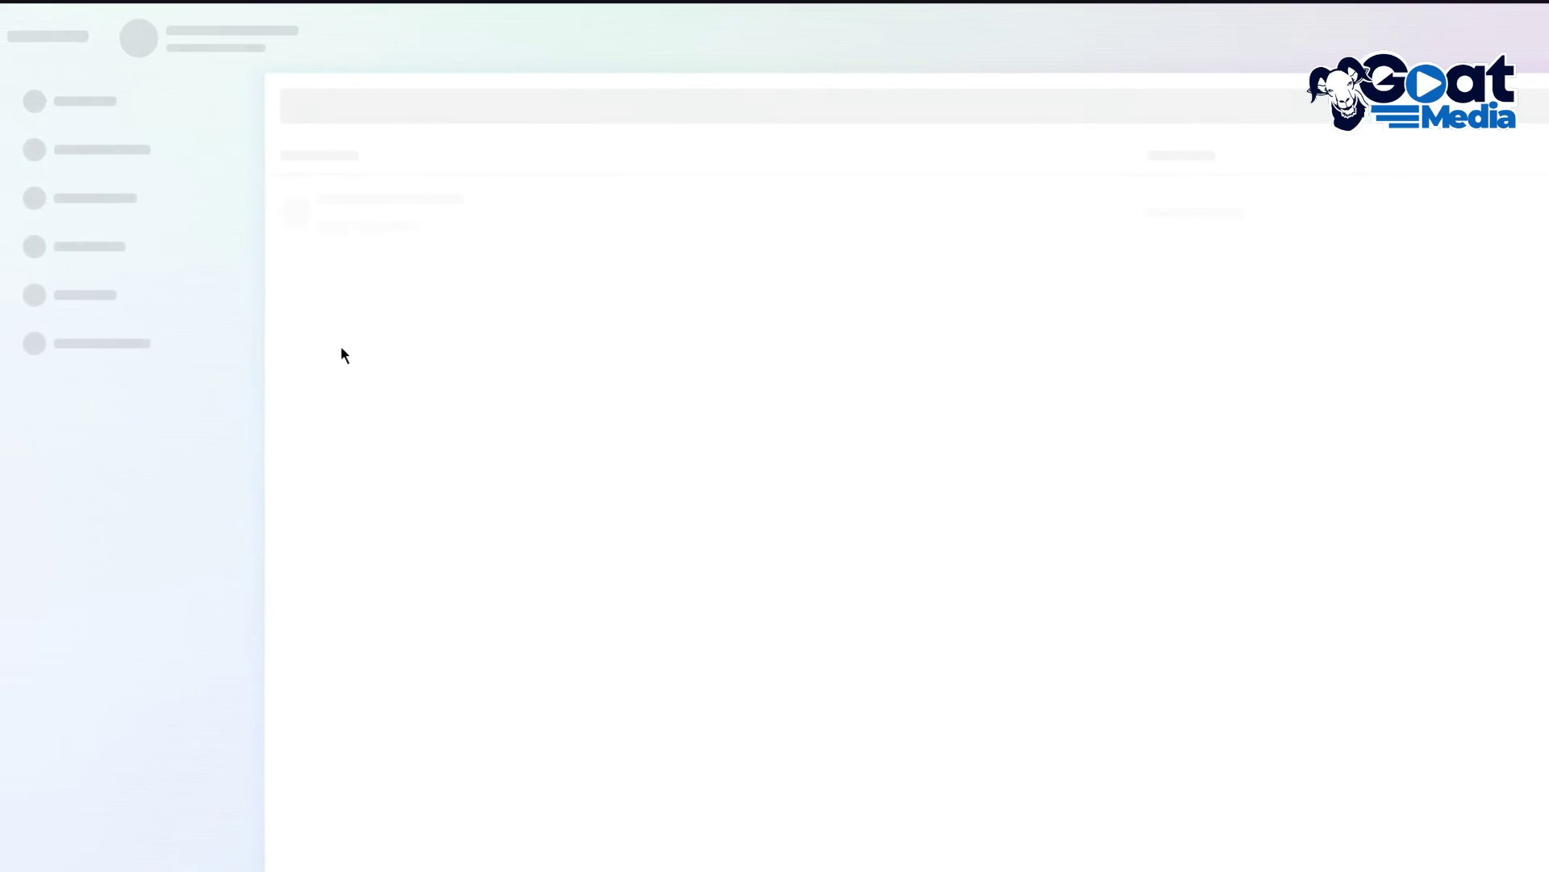
Step: Open Instant Forms from the Advertise section of All tools
{"action": "left_click", "coordinate": [24, 446]}
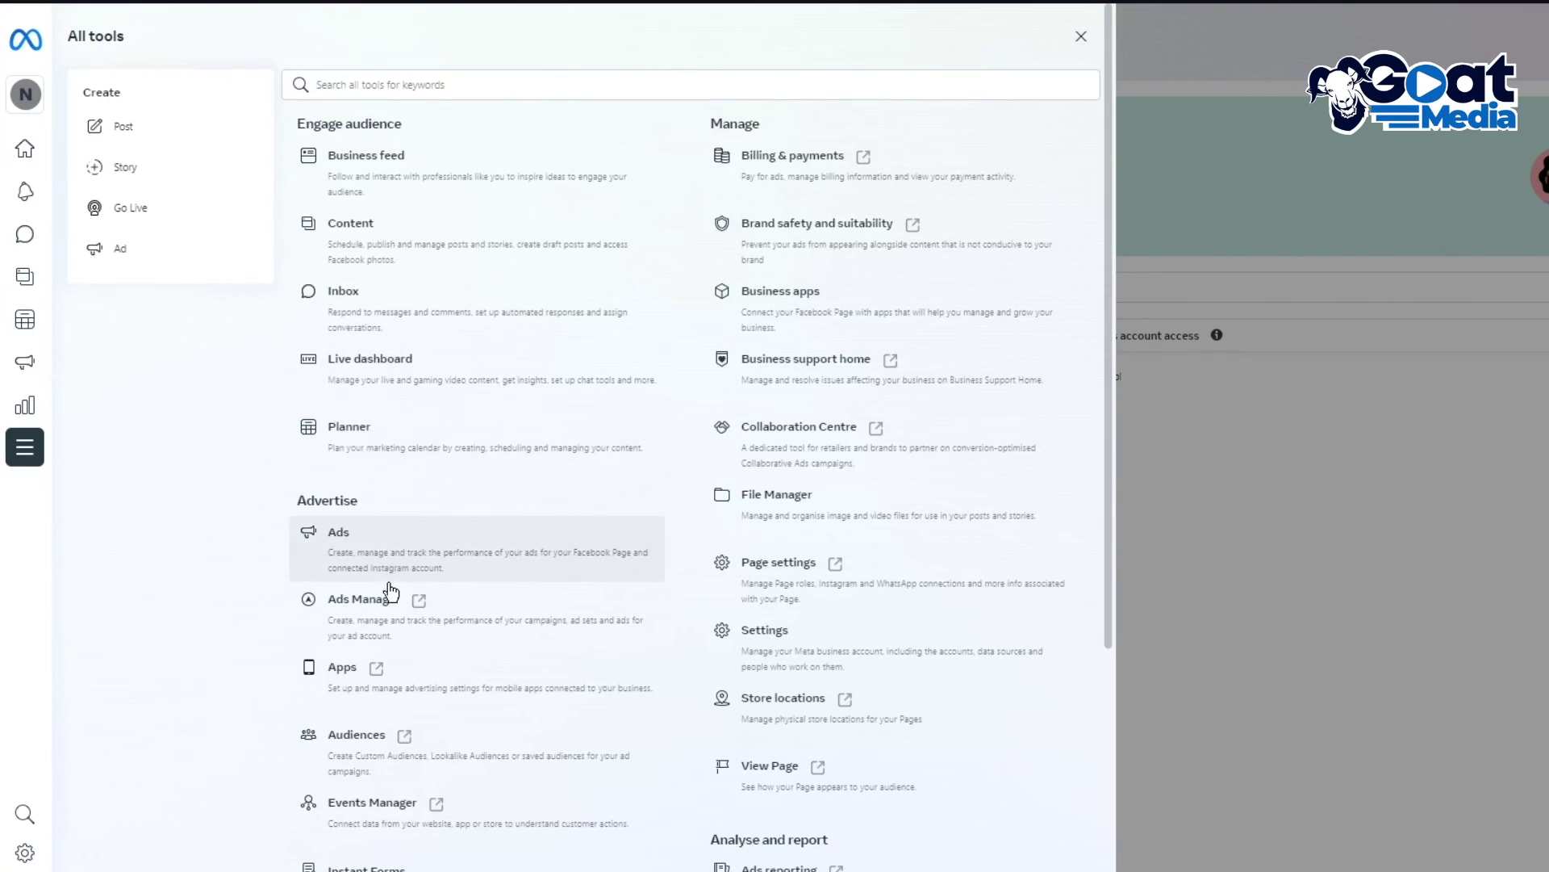
{"action": "scroll", "coordinate": [391, 591], "scroll_direction": "down", "scroll_amount": 3}
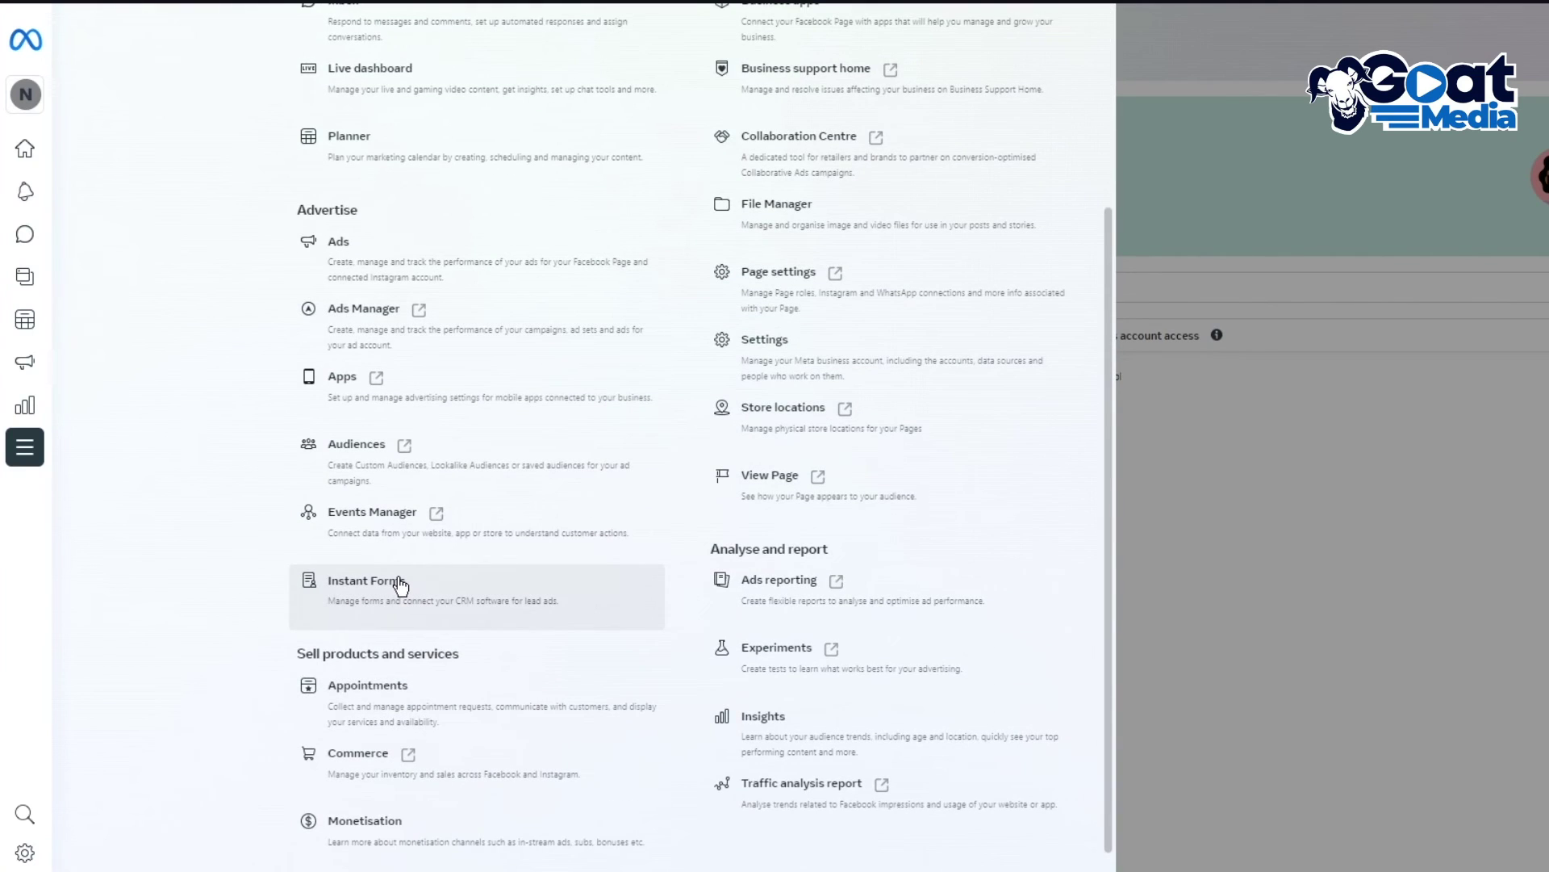
{"action": "left_click", "coordinate": [401, 584]}
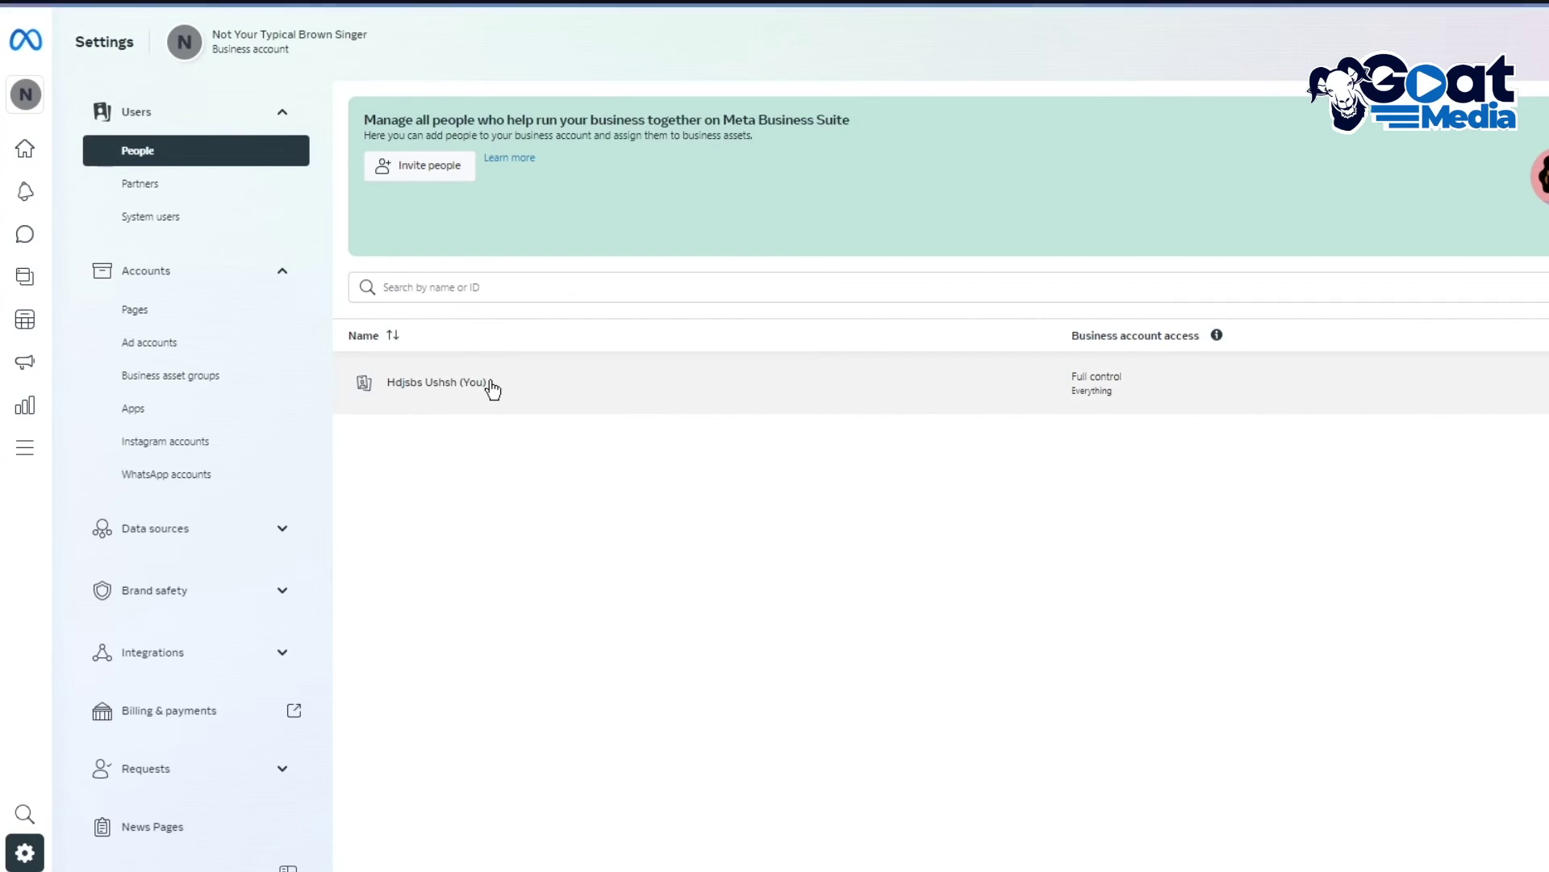